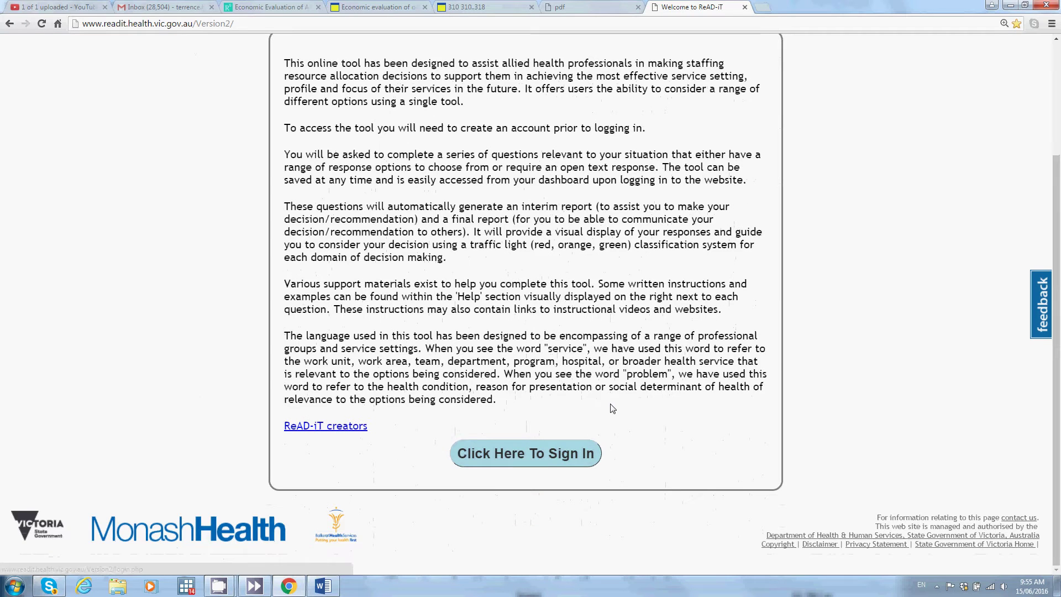
Step: Zoom the ReAD-iT welcome page in Chrome from 125% to 175%
{"action": "scroll", "coordinate": [612, 409], "scroll_direction": "up", "scroll_amount": 2}
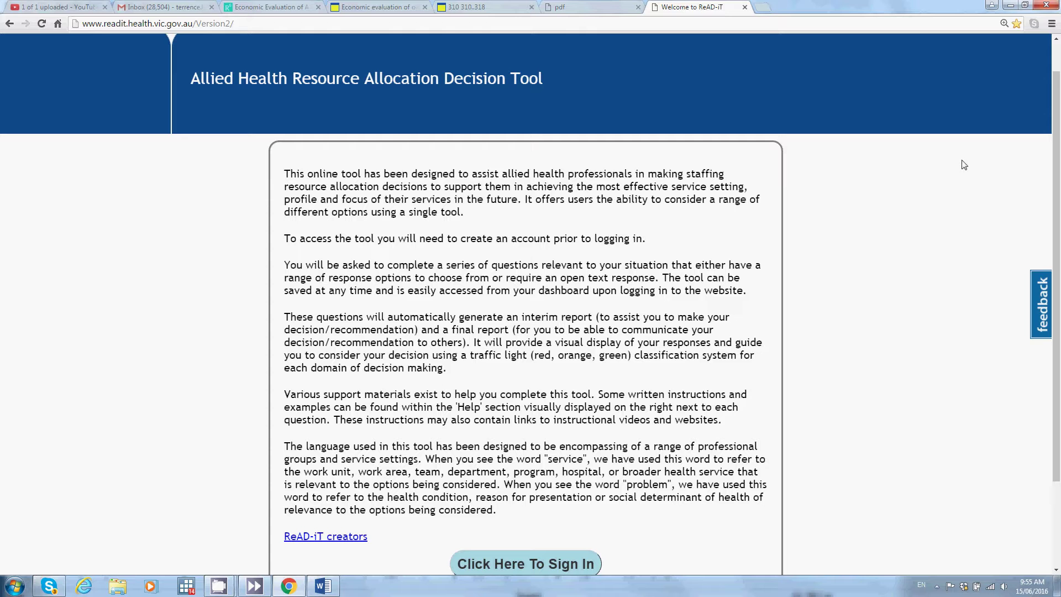
{"action": "left_click", "coordinate": [1052, 24]}
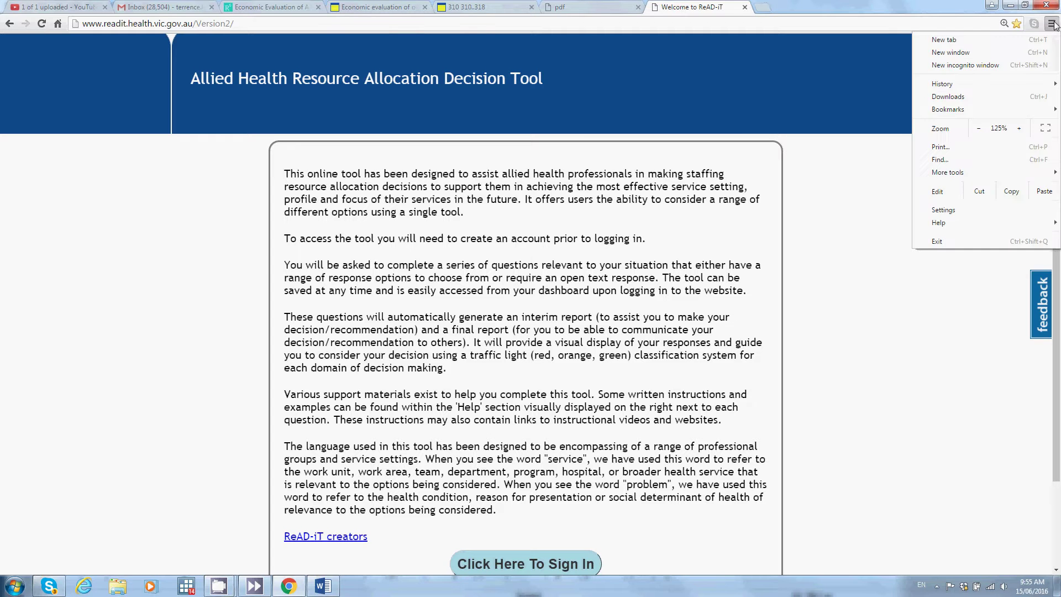
{"action": "left_click", "coordinate": [1019, 128]}
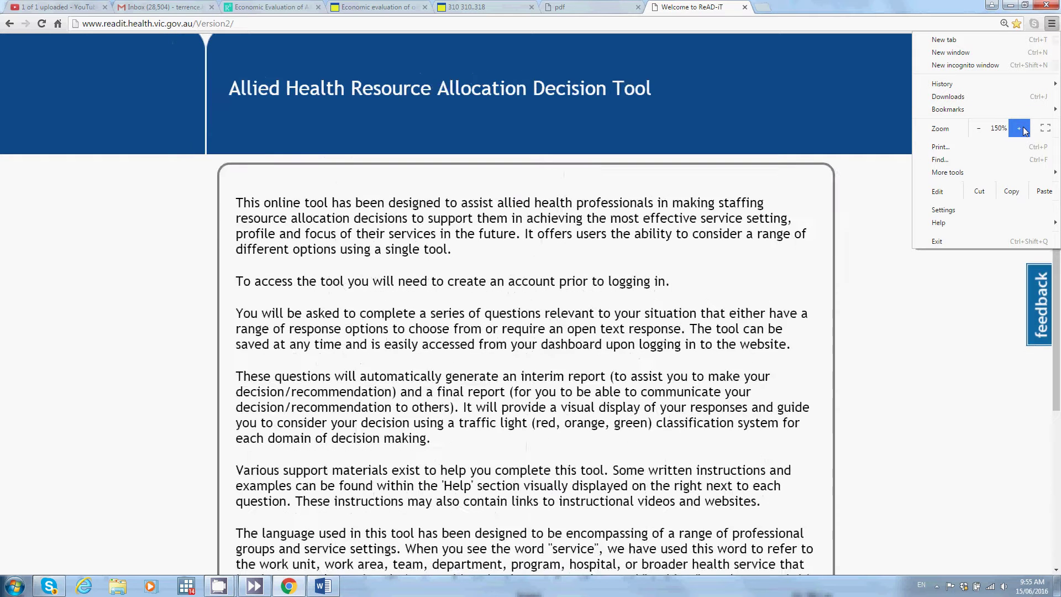
{"action": "left_click", "coordinate": [1020, 128]}
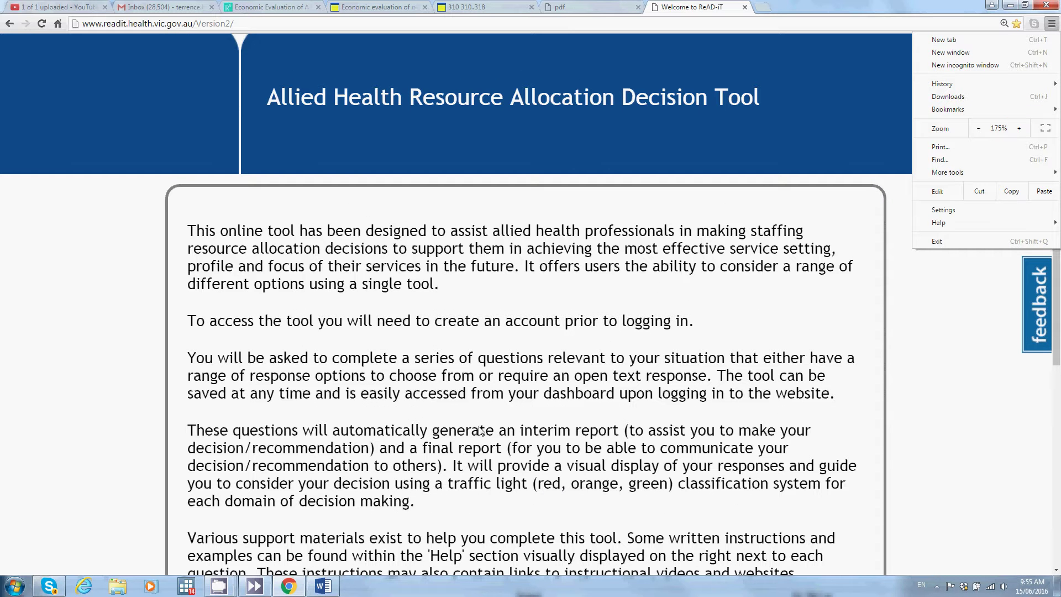
{"action": "left_click", "coordinate": [913, 439]}
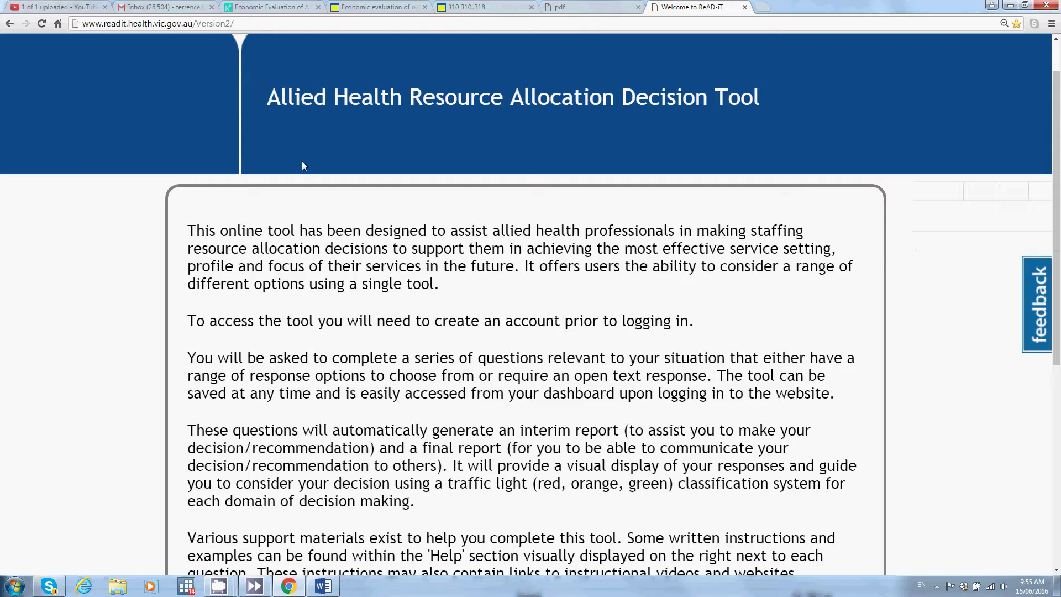
{"action": "scroll", "coordinate": [302, 162], "scroll_direction": "down", "scroll_amount": 6}
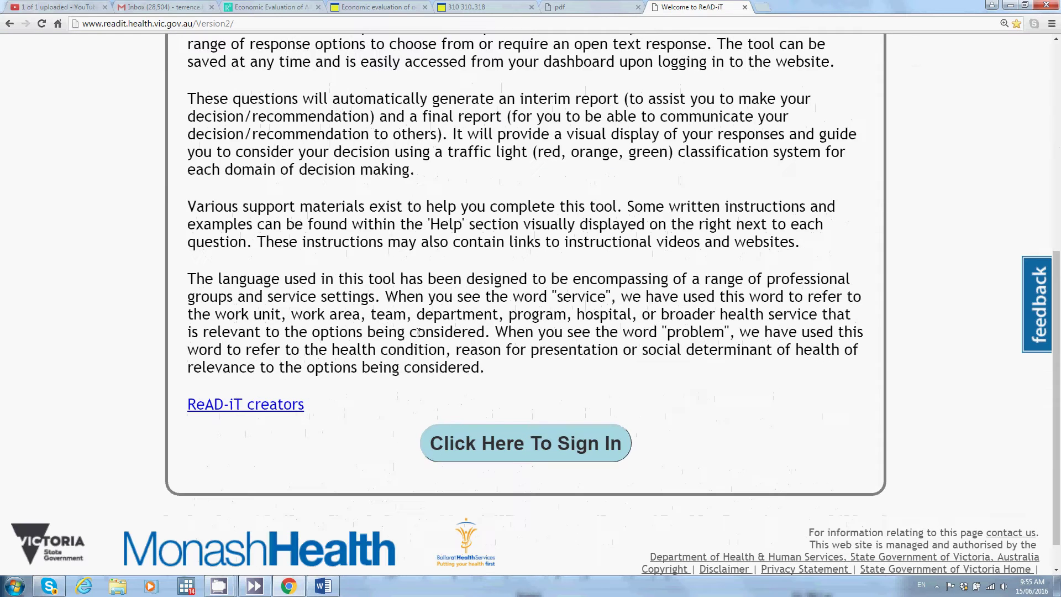
Step: Sign in with the account username and password, then browse the dashboard's list of saved reports
{"action": "left_click", "coordinate": [474, 445]}
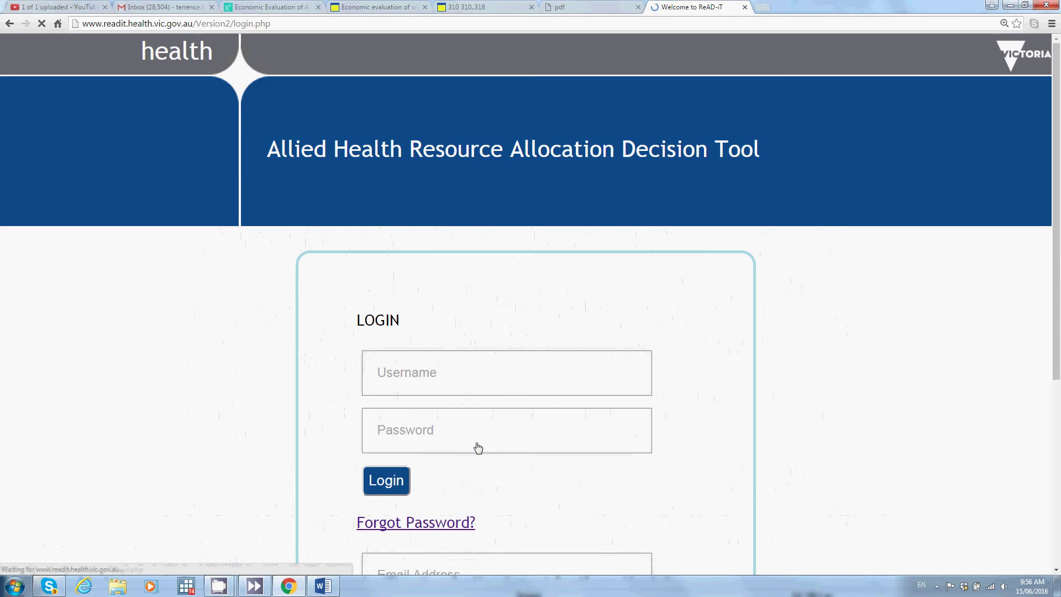
{"action": "left_click", "coordinate": [392, 379]}
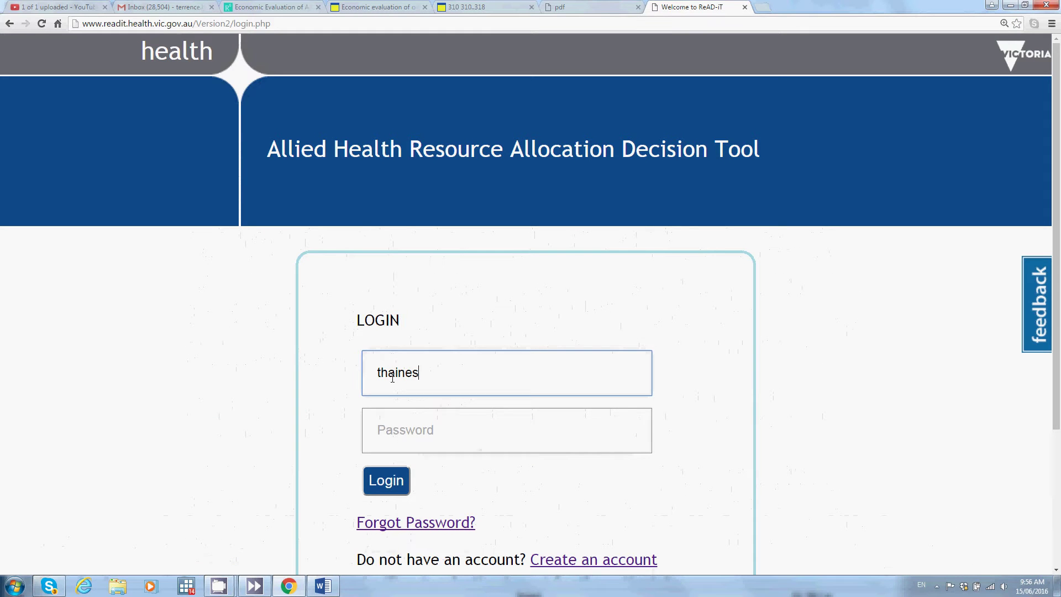
{"action": "key", "text": "Tab"}
{"action": "type", "text": "p•••••••"}
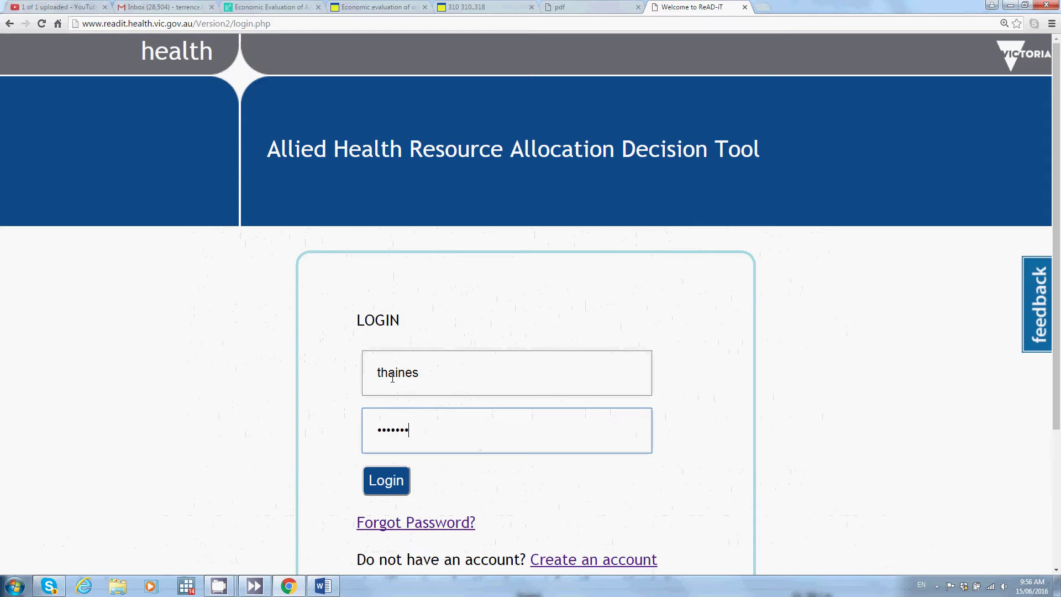
{"action": "key", "text": "Return"}
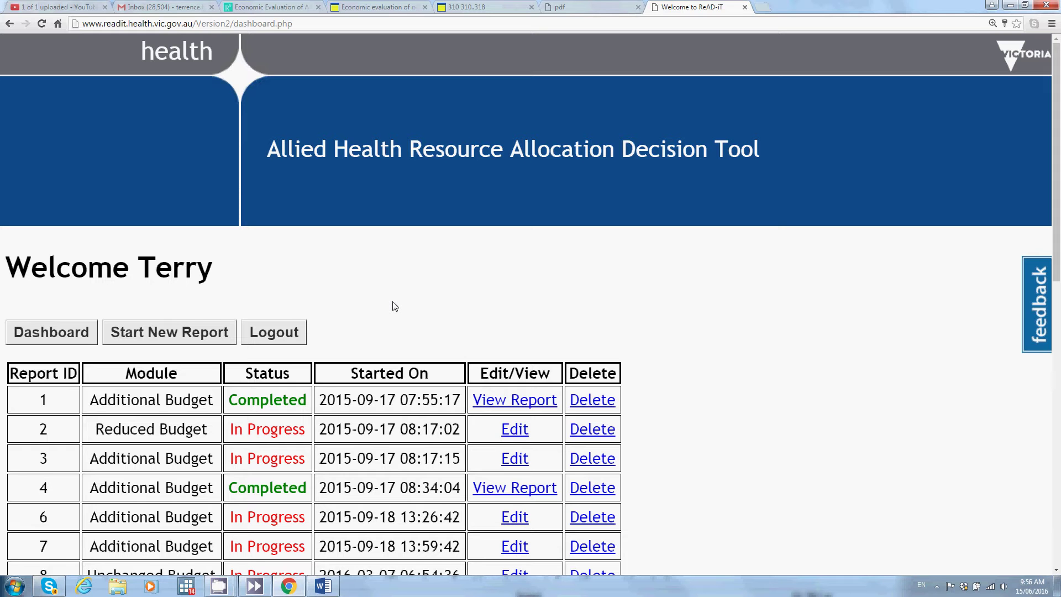
{"action": "scroll", "coordinate": [395, 306], "scroll_direction": "down", "scroll_amount": 10}
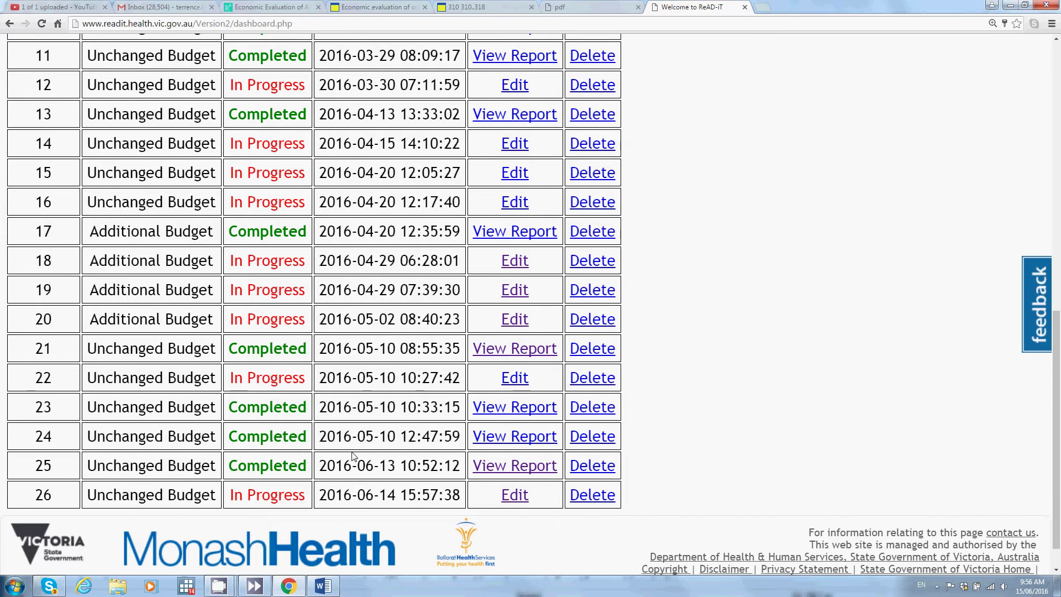
{"action": "scroll", "coordinate": [353, 456], "scroll_direction": "up", "scroll_amount": 10}
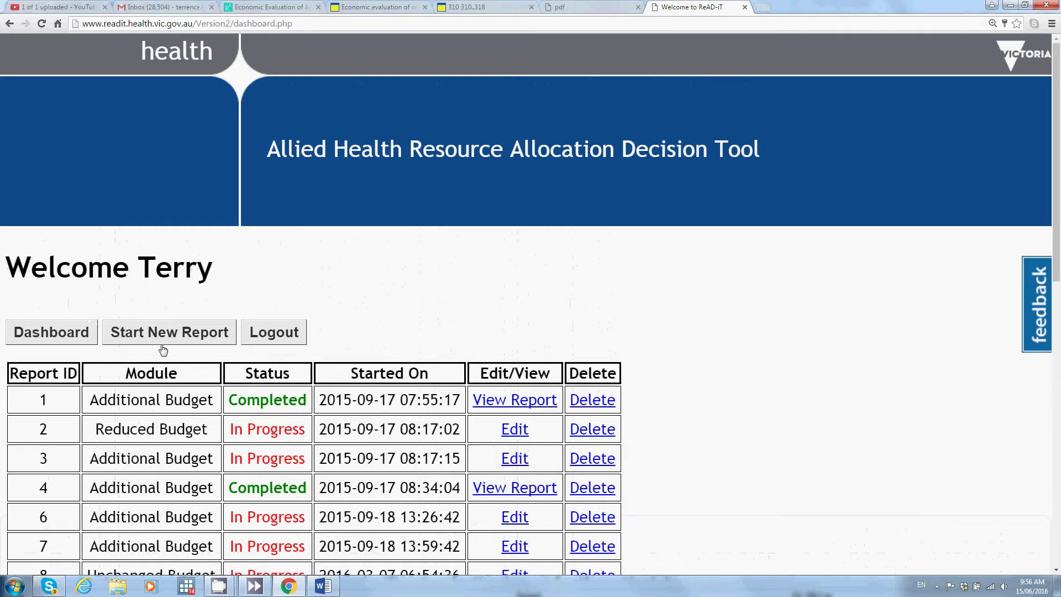
Step: Start report 27 for a new / additional budget allocation and continue to Question #2
{"action": "left_click", "coordinate": [155, 336]}
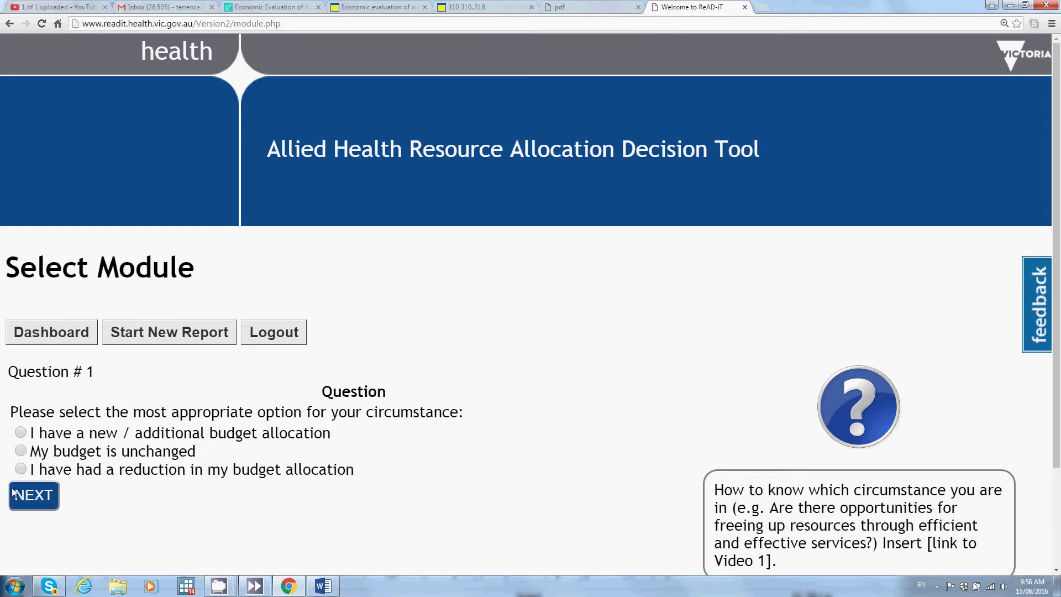
{"action": "left_click", "coordinate": [21, 434]}
{"action": "left_click", "coordinate": [47, 495]}
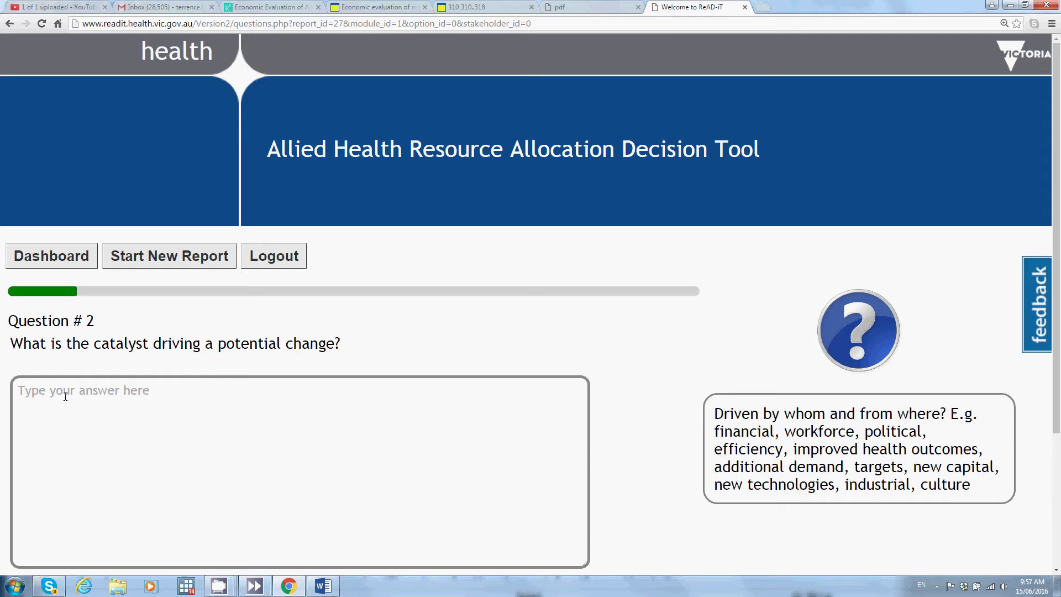
Step: Answer 'We have availability of $30,000 in our budget for next year.' and continue to Question #3
{"action": "left_click", "coordinate": [182, 407]}
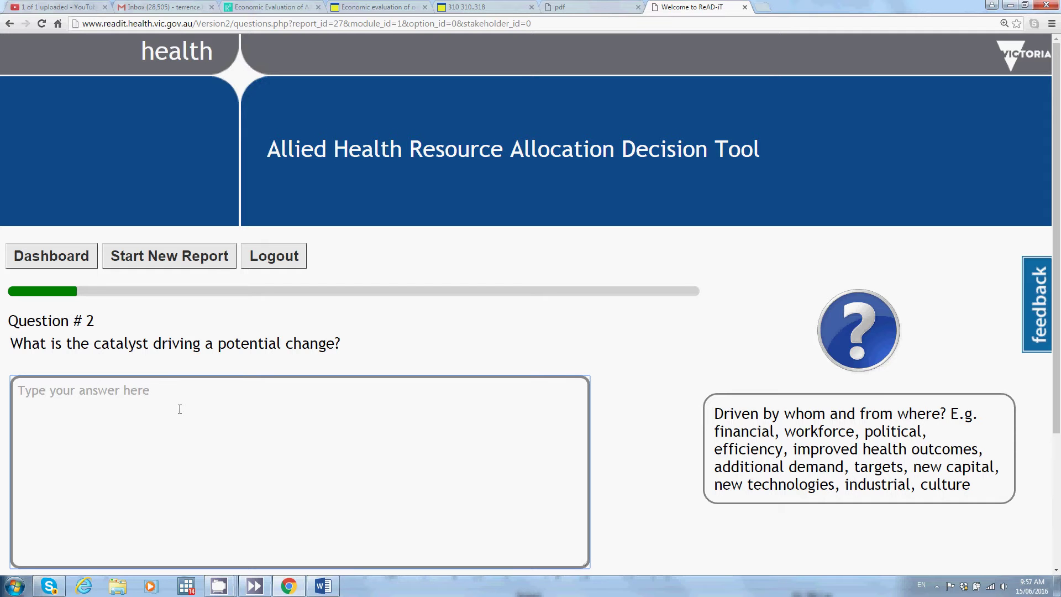
{"action": "type", "text": "We have "}
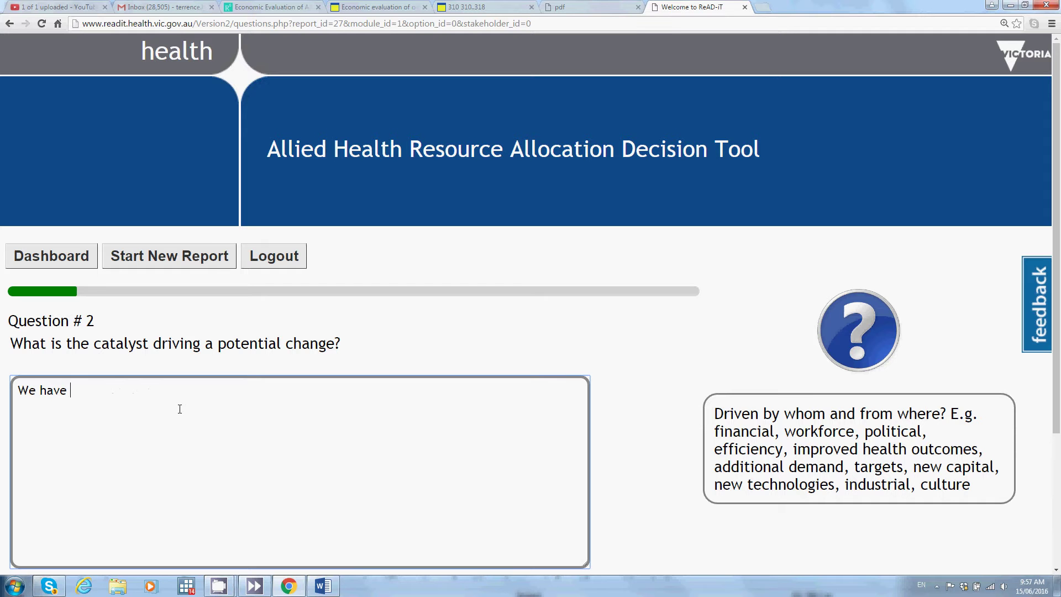
{"action": "type", "text": "availability of $30"}
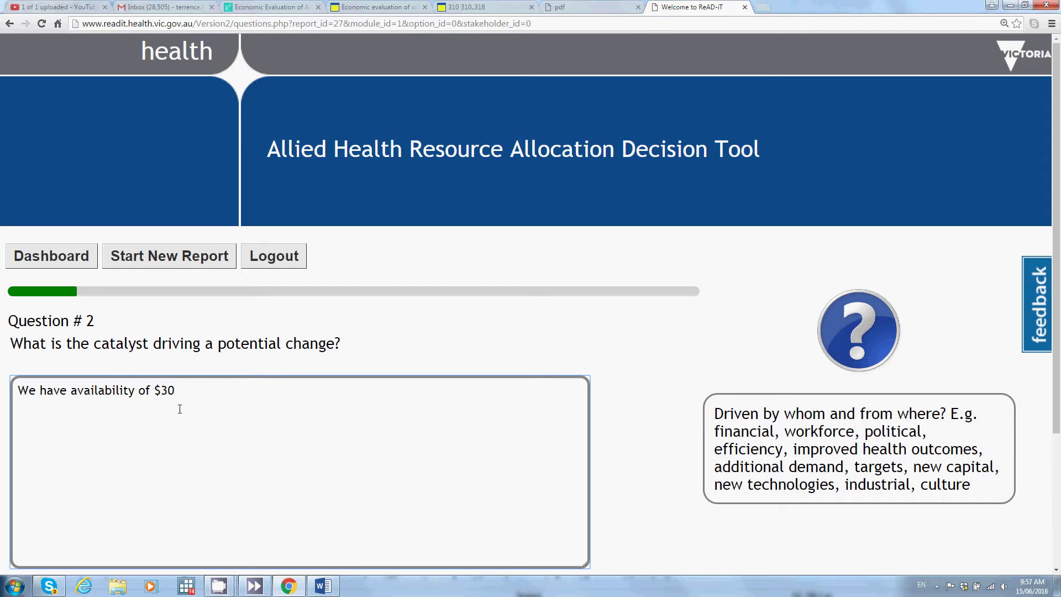
{"action": "type", "text": ",000 in our budget for nex"}
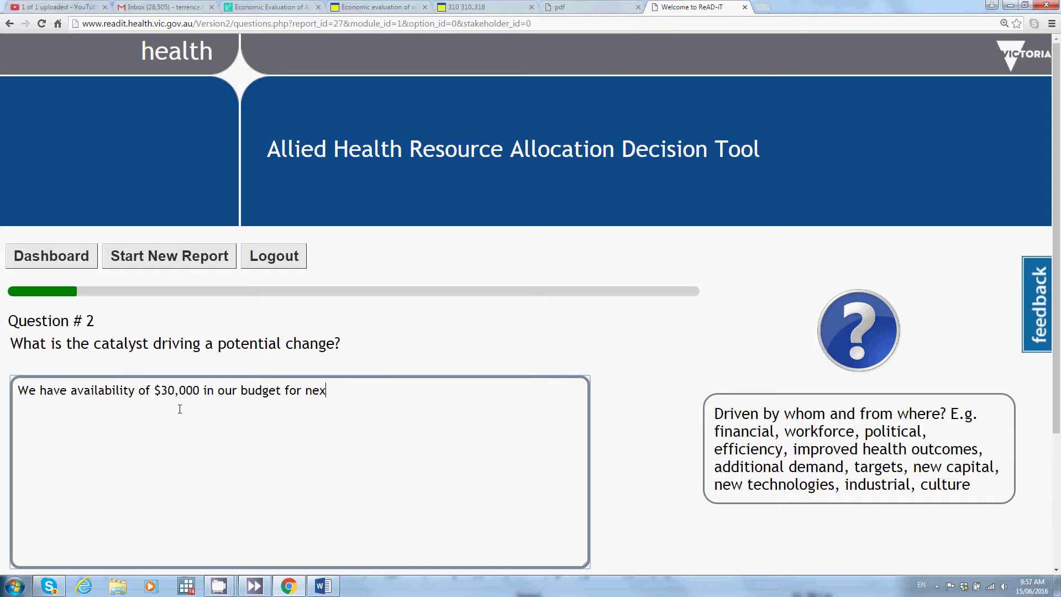
{"action": "type", "text": "t year."}
{"action": "scroll", "coordinate": [165, 340], "scroll_direction": "down", "scroll_amount": 3}
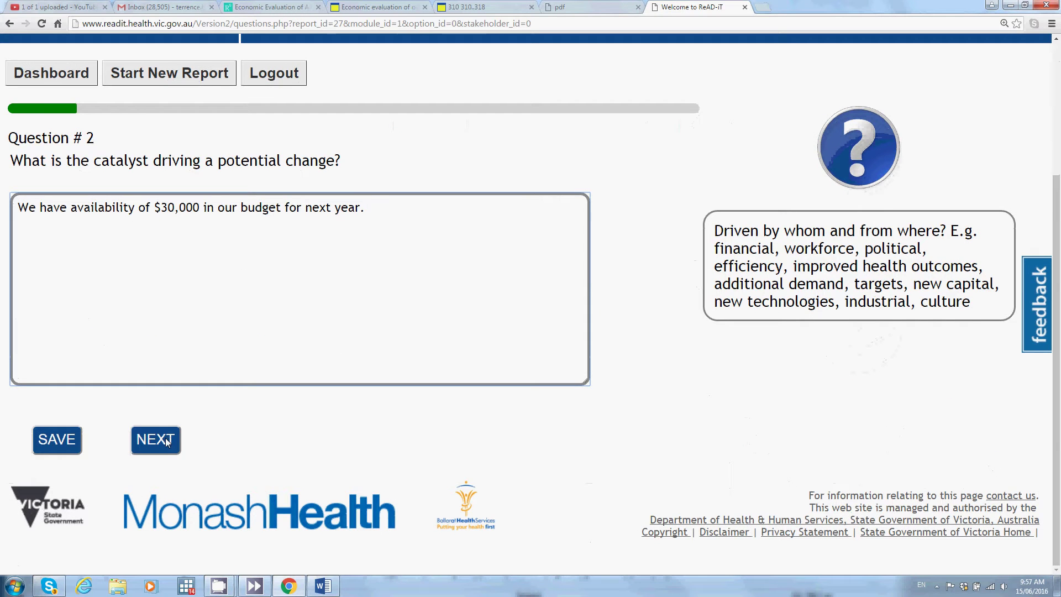
{"action": "left_click", "coordinate": [166, 440]}
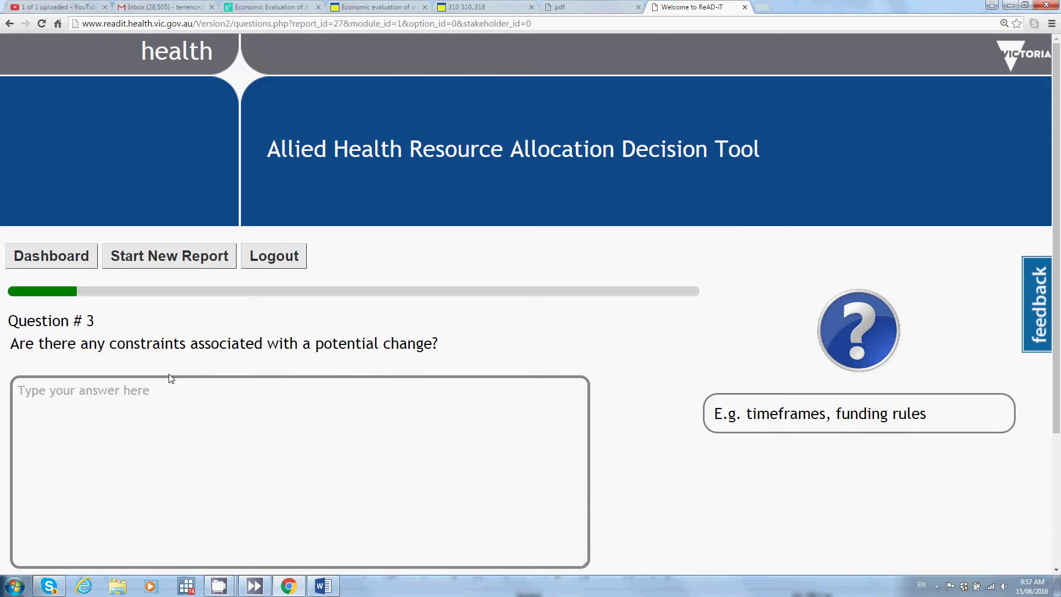
Step: Enter 'No' as the constraints answer and continue to Question #4
{"action": "left_click", "coordinate": [144, 397]}
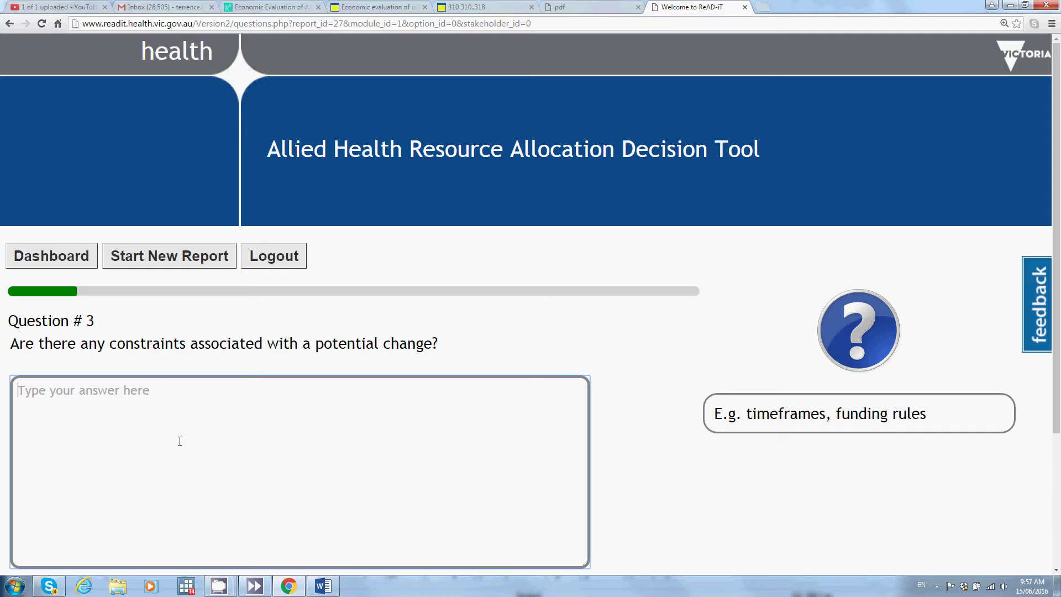
{"action": "type", "text": "No"}
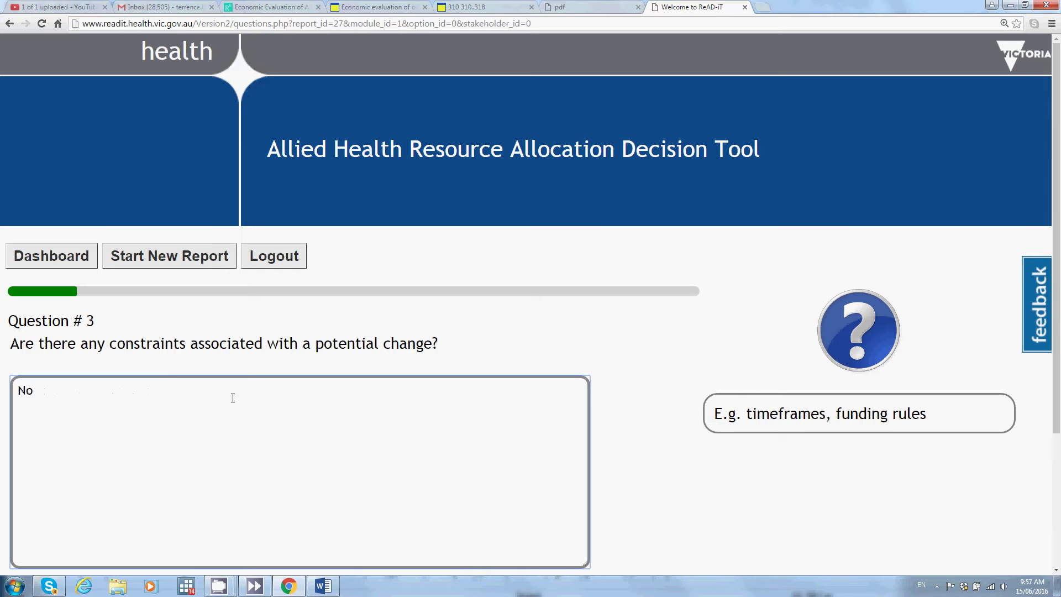
{"action": "scroll", "coordinate": [420, 380], "scroll_direction": "down", "scroll_amount": 3}
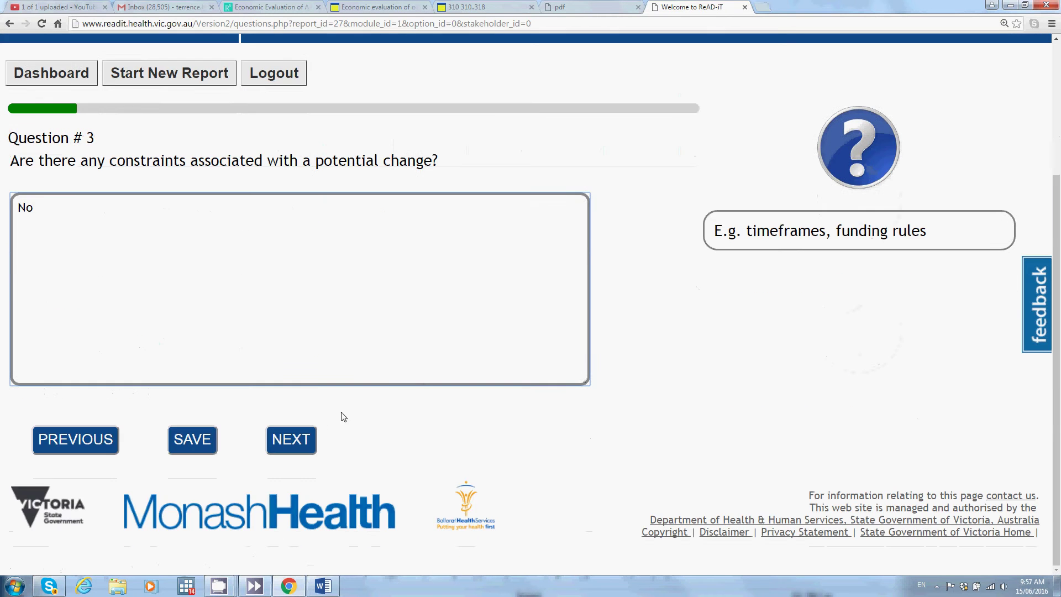
{"action": "left_click", "coordinate": [298, 442]}
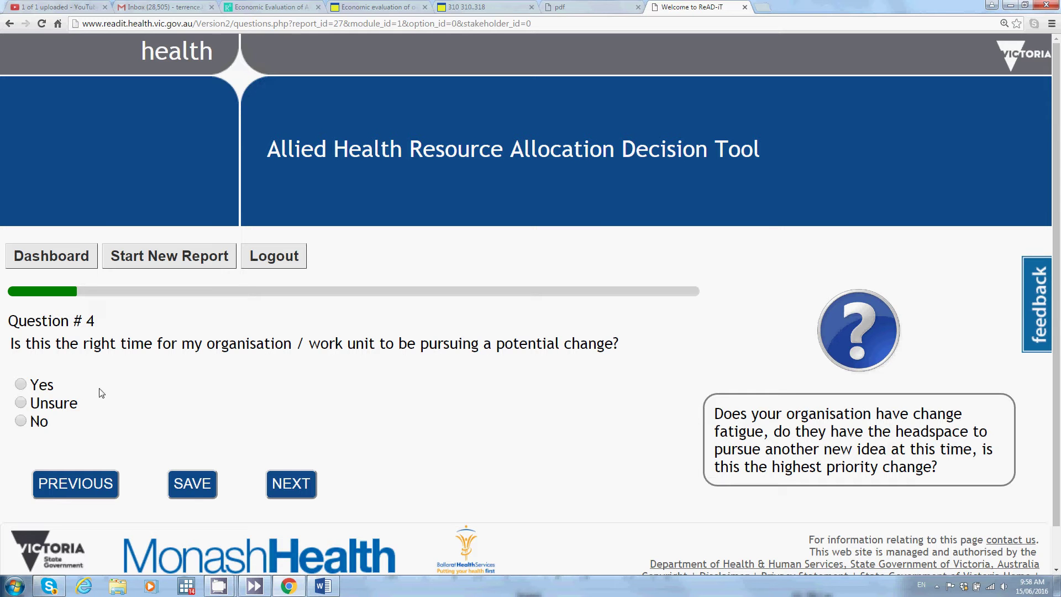
Step: Answer Yes to the right-time question and set the number of options to consider to 2
{"action": "left_click", "coordinate": [23, 387]}
{"action": "left_click", "coordinate": [306, 485]}
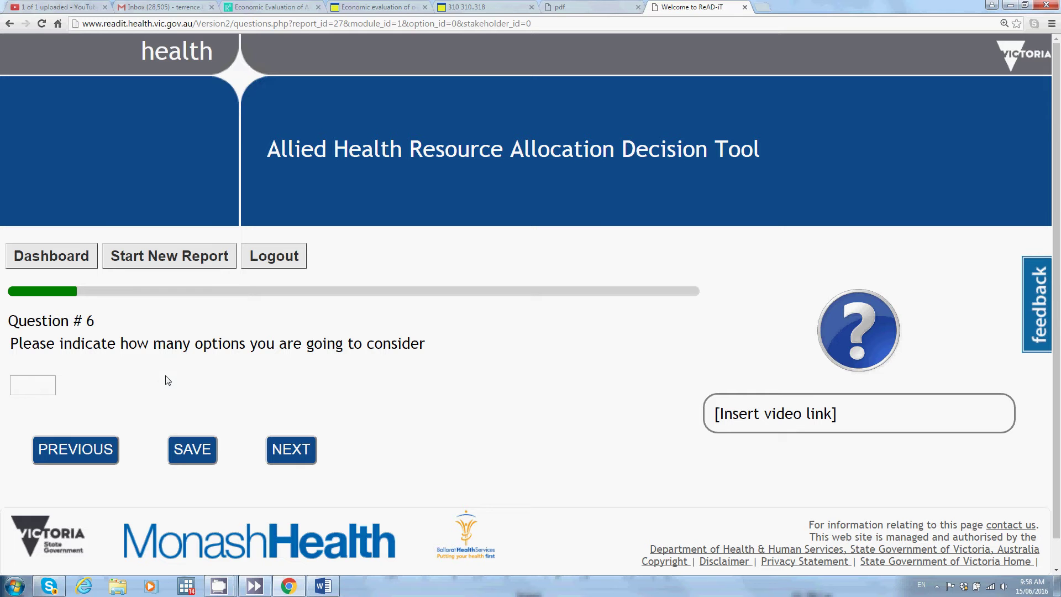
{"action": "left_click", "coordinate": [43, 384]}
{"action": "left_click", "coordinate": [49, 381]}
{"action": "left_click", "coordinate": [50, 381]}
{"action": "left_click", "coordinate": [302, 456]}
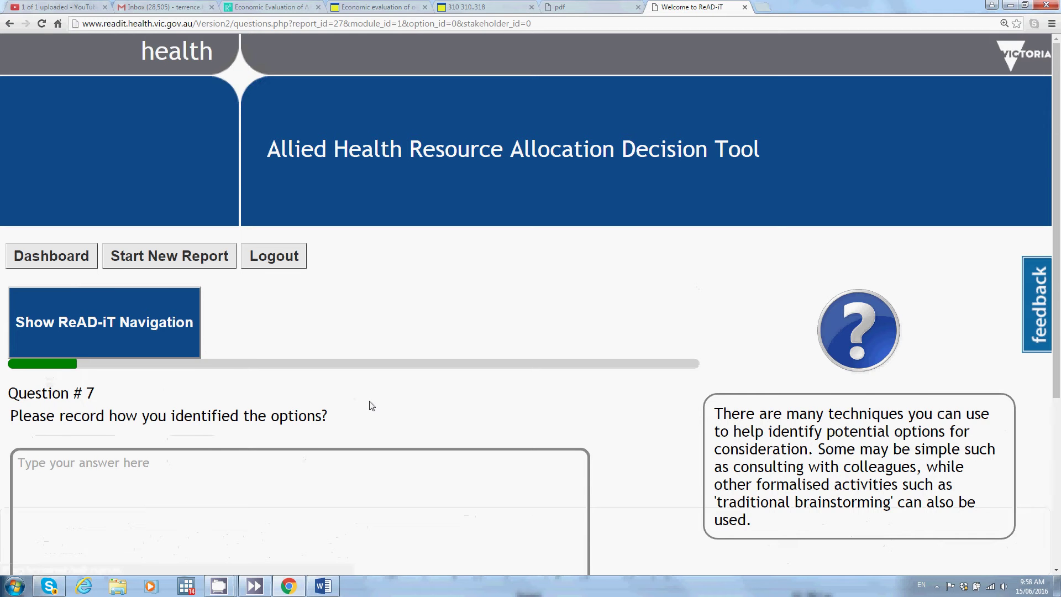
Step: Answer 'We had a staff ideas / discussion session at our annual retreat.' and continue to Option 1
{"action": "scroll", "coordinate": [372, 406], "scroll_direction": "down", "scroll_amount": 2}
{"action": "left_click", "coordinate": [184, 363]}
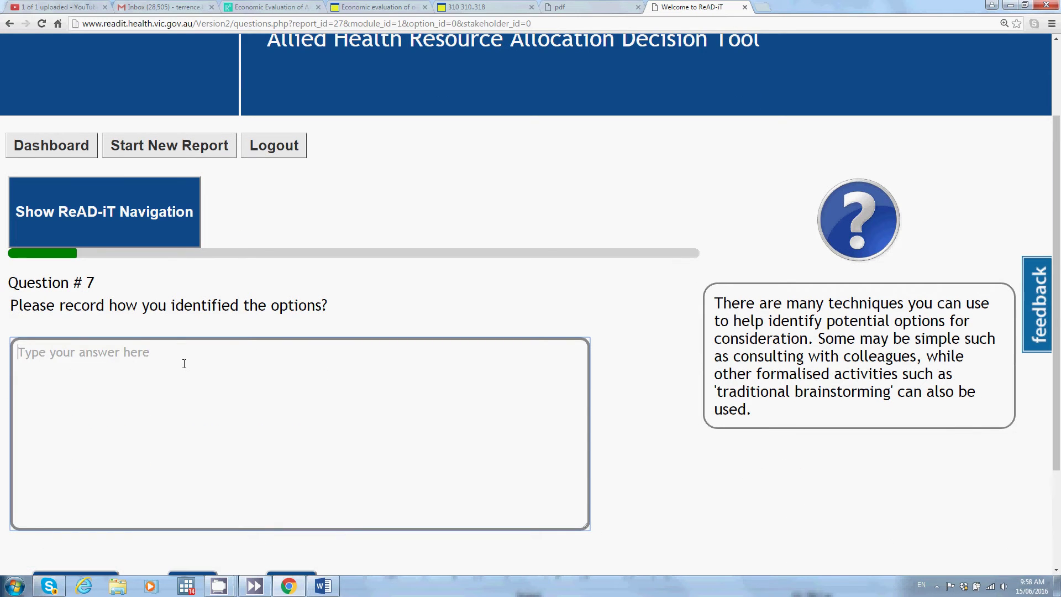
{"action": "type", "text": "We ha"}
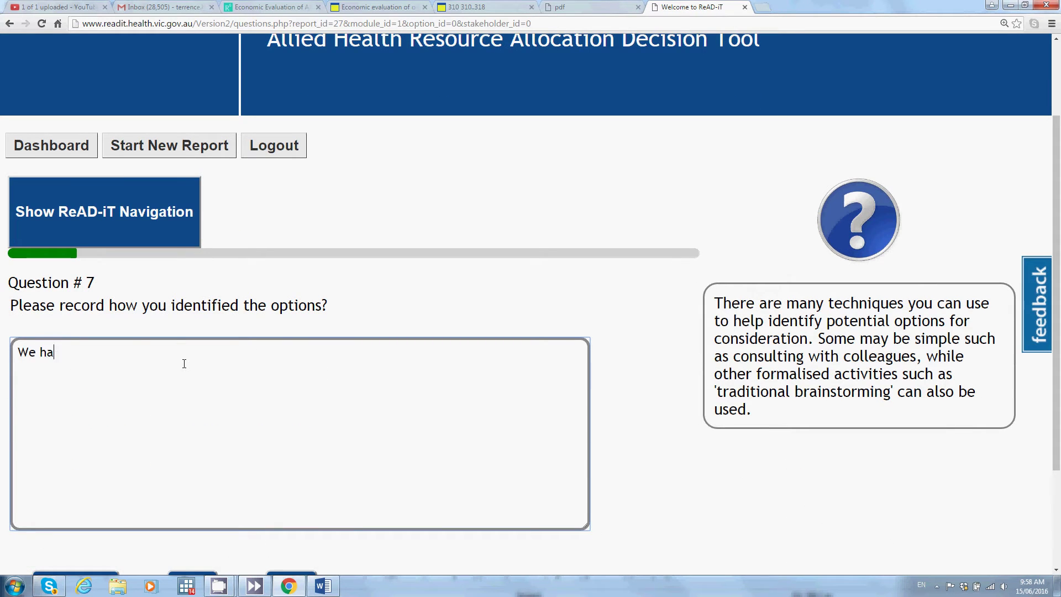
{"action": "type", "text": "d a staff ideas / dis"}
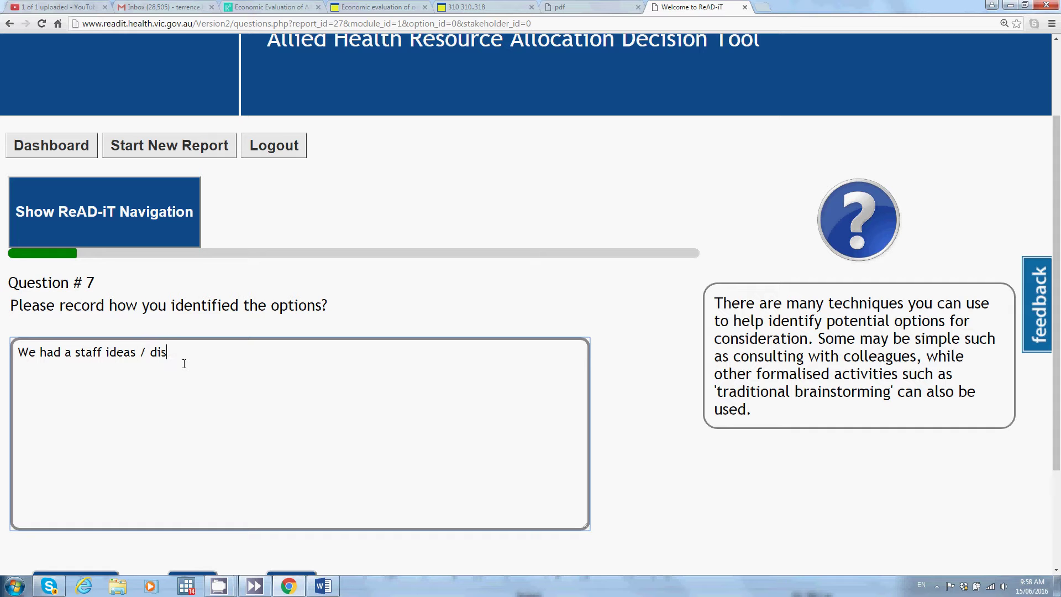
{"action": "type", "text": "cussion session at our annual retre"}
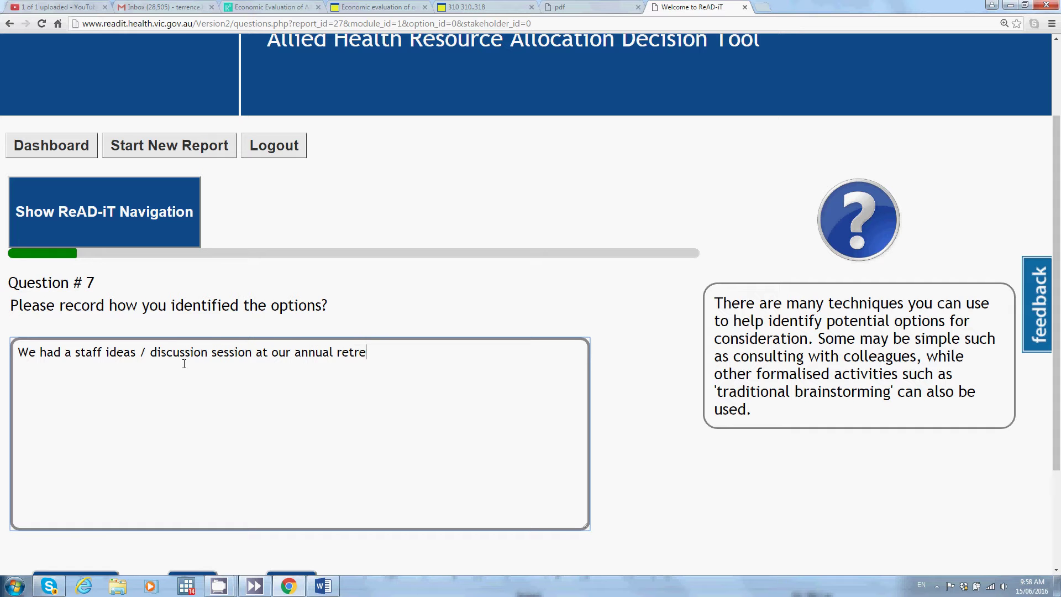
{"action": "type", "text": "at."}
{"action": "scroll", "coordinate": [225, 422], "scroll_direction": "down", "scroll_amount": 3}
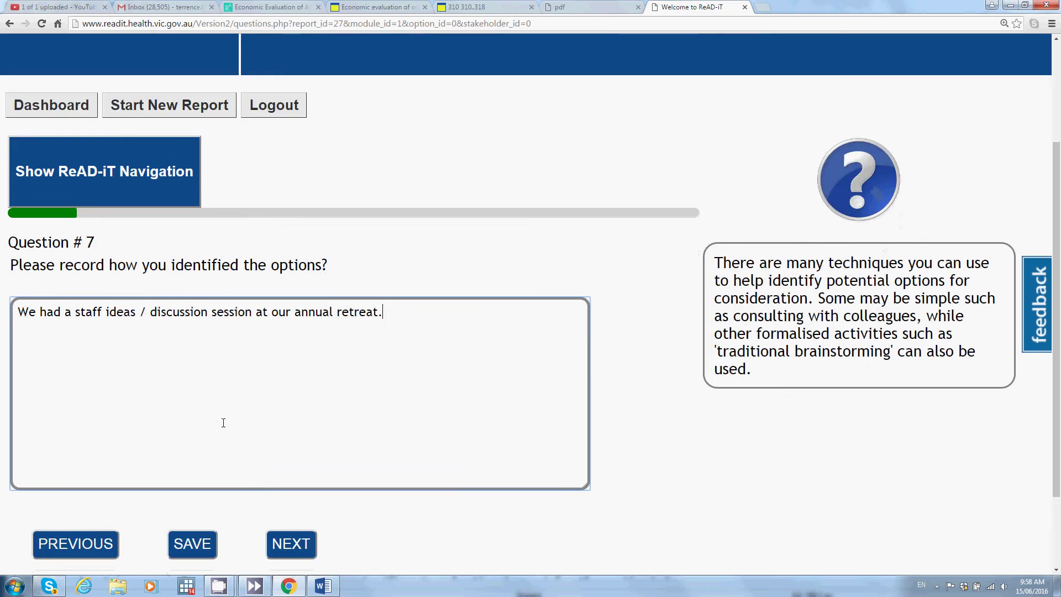
{"action": "left_click", "coordinate": [281, 444]}
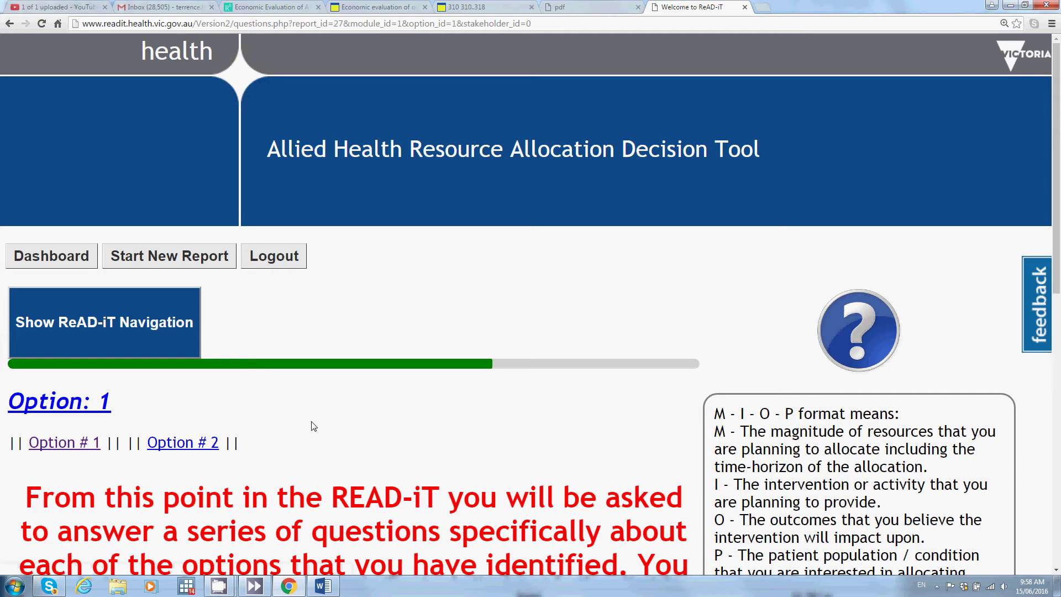
{"action": "scroll", "coordinate": [314, 426], "scroll_direction": "down", "scroll_amount": 3}
{"action": "scroll", "coordinate": [312, 421], "scroll_direction": "down", "scroll_amount": 1}
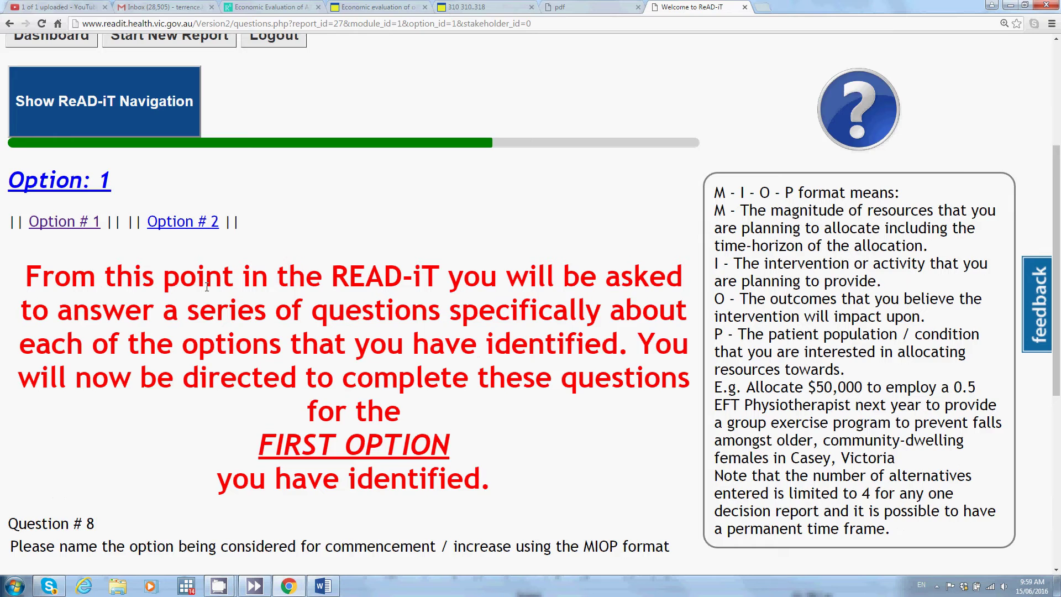
{"action": "scroll", "coordinate": [166, 309], "scroll_direction": "down", "scroll_amount": 2}
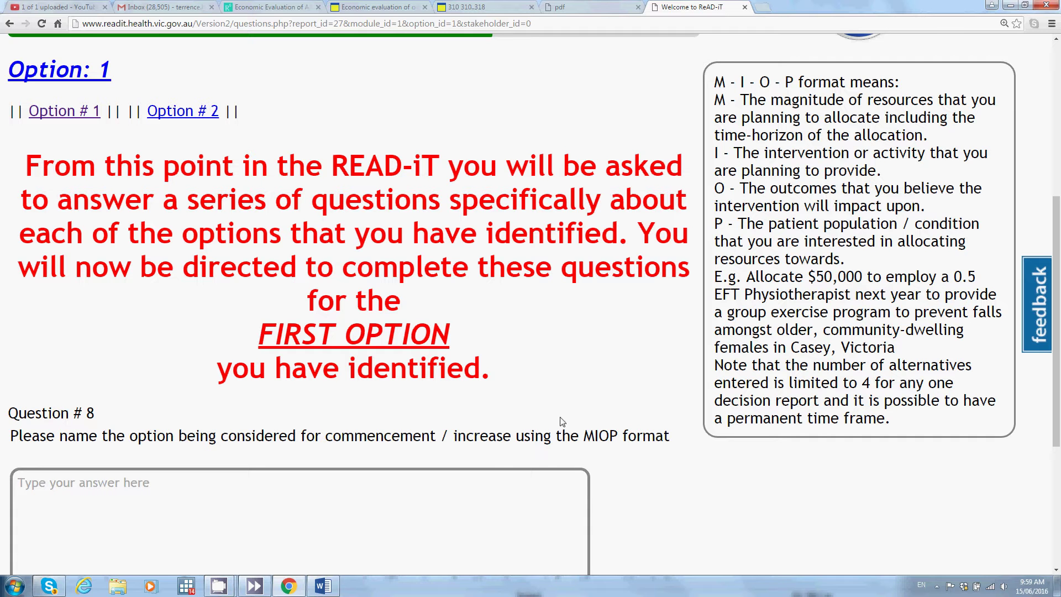
Step: Describe Option 1 as '$30000, to commence a hydrotherapy group exercise program for people with osteoarthritis'
{"action": "left_click", "coordinate": [406, 502]}
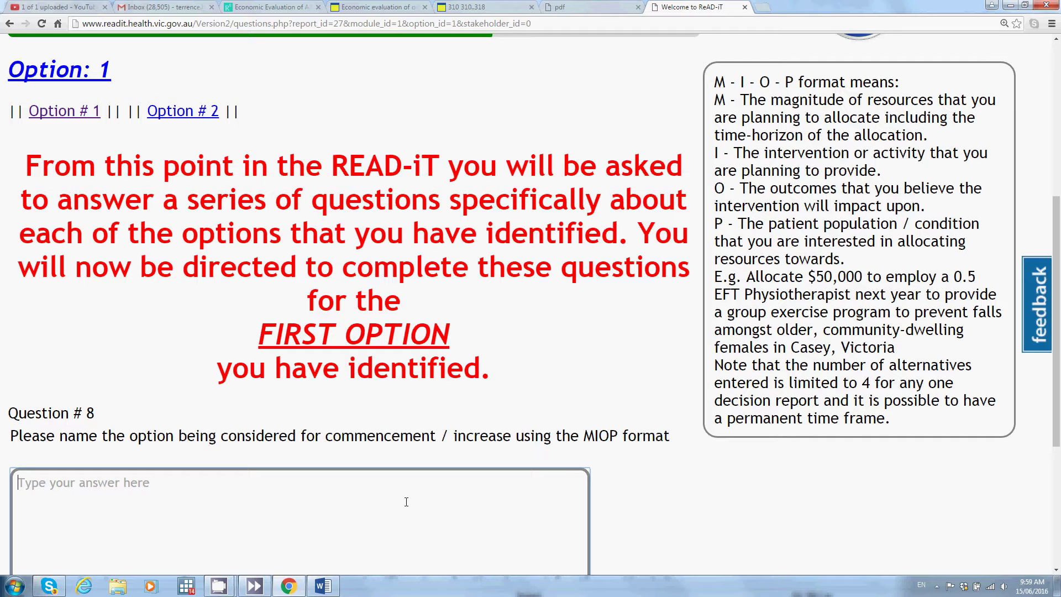
{"action": "type", "text": "C"}
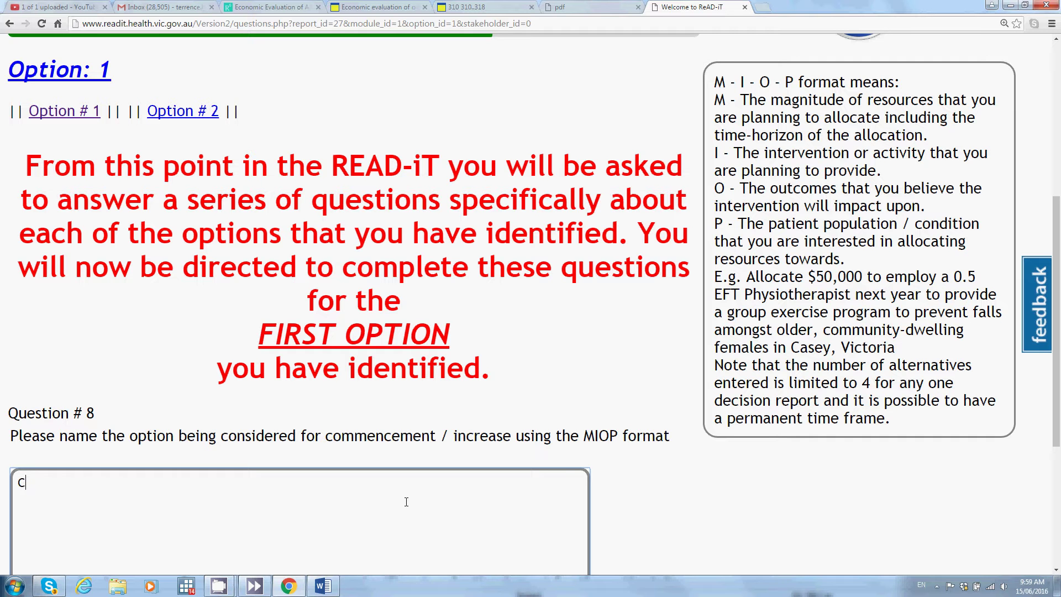
{"action": "type", "text": "ommence a h"}
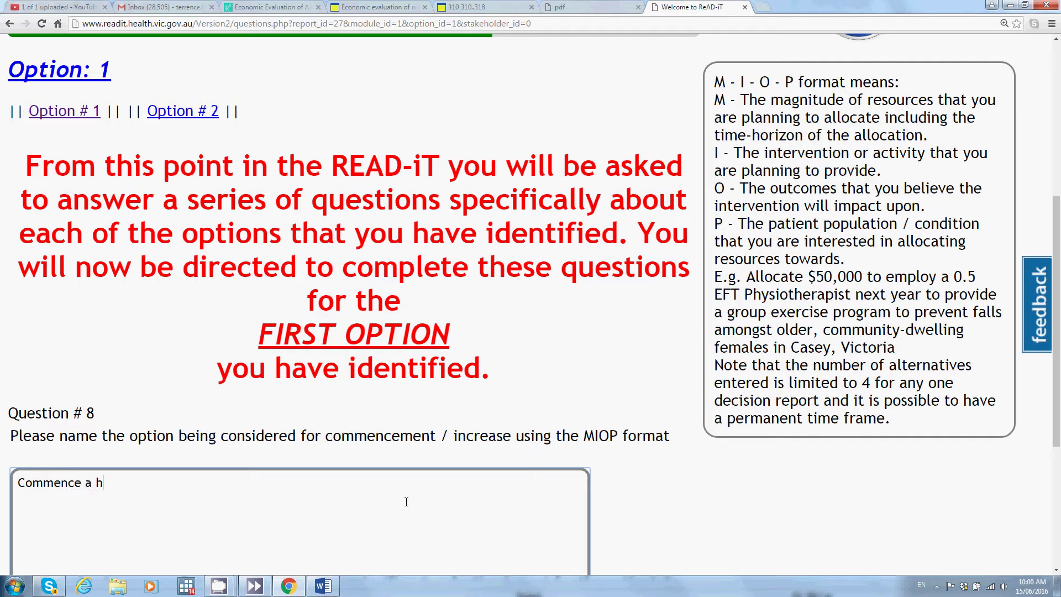
{"action": "type", "text": "ydrotherapy group ex"}
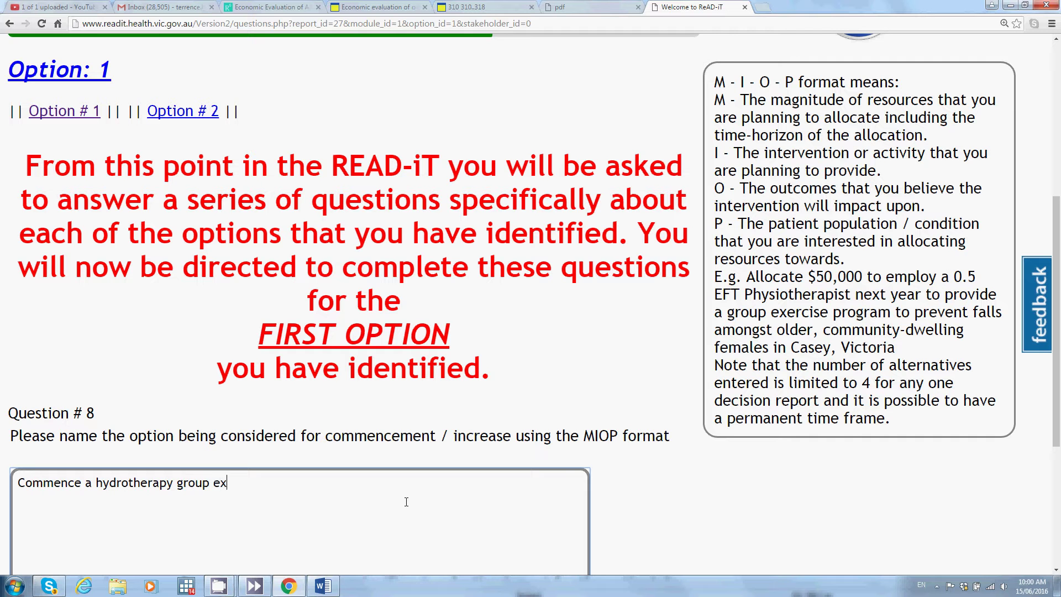
{"action": "type", "text": "ercise program"}
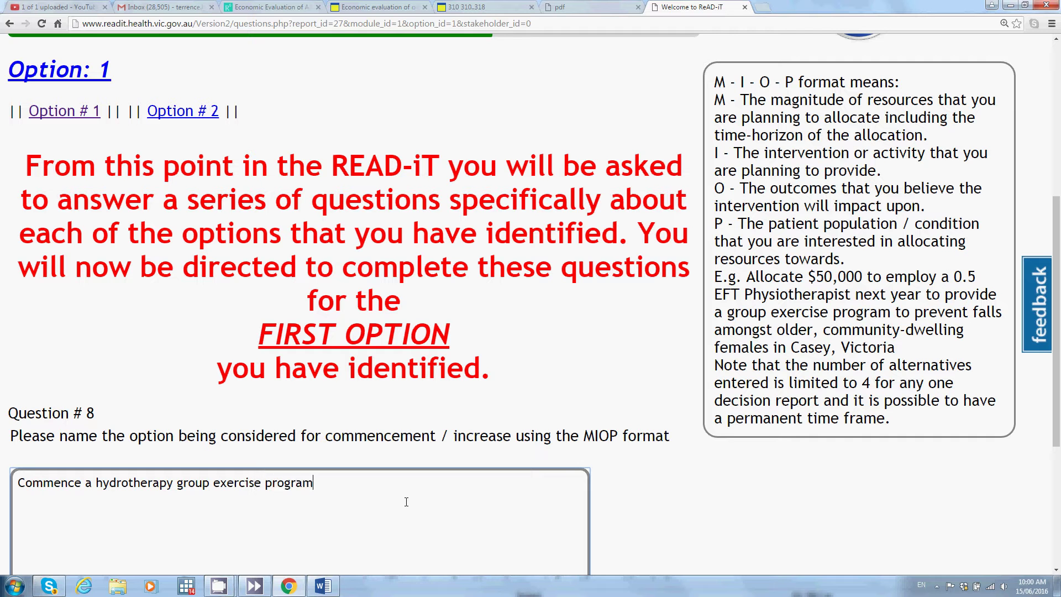
{"action": "type", "text": " for people with ost"}
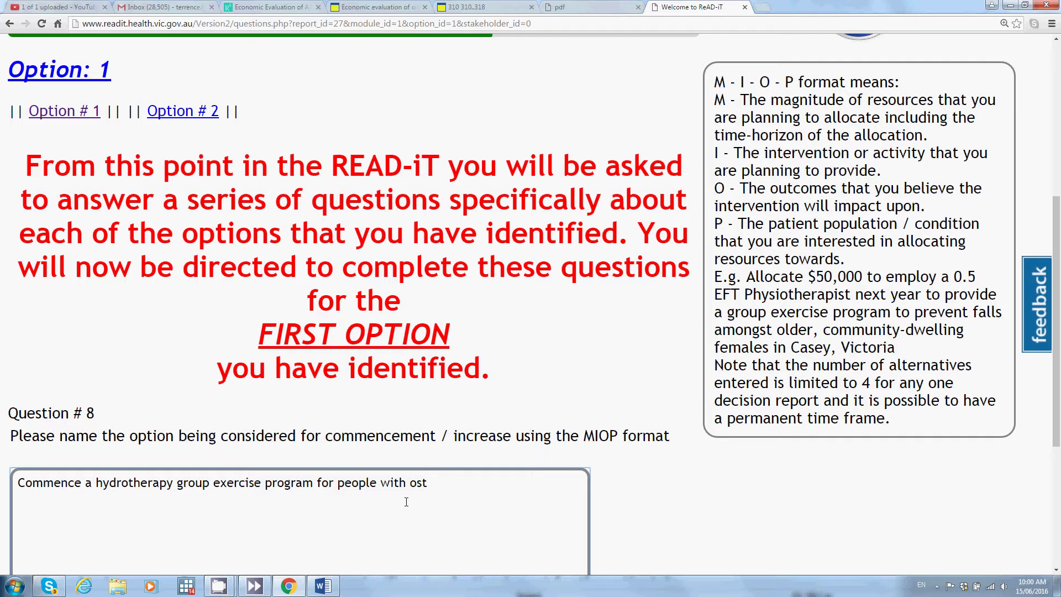
{"action": "type", "text": "eoarthritis"}
{"action": "left_click", "coordinate": [17, 484]}
{"action": "type", "text": "$300"}
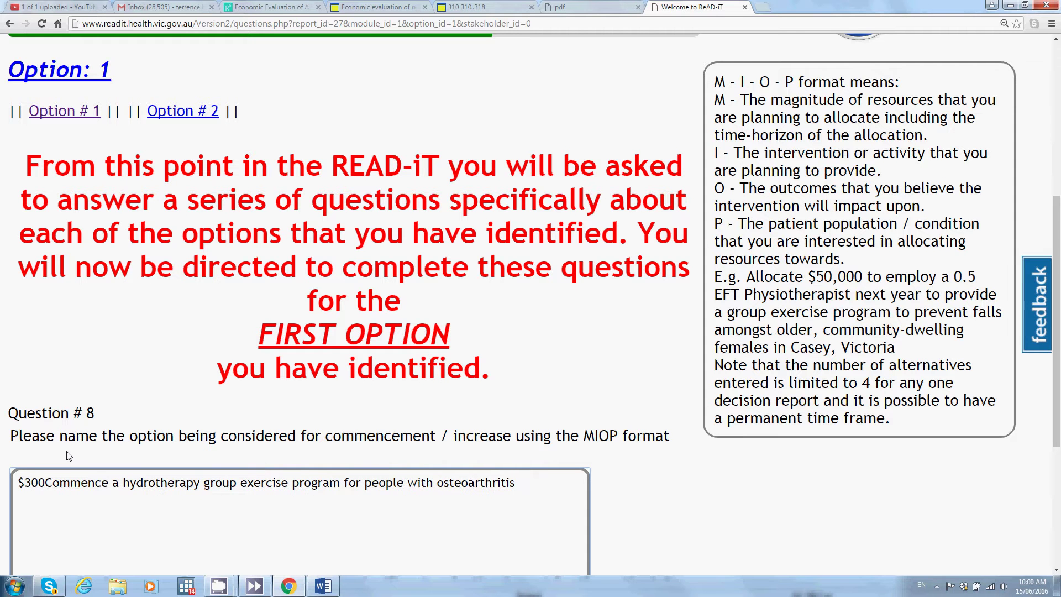
{"action": "type", "text": "00"}
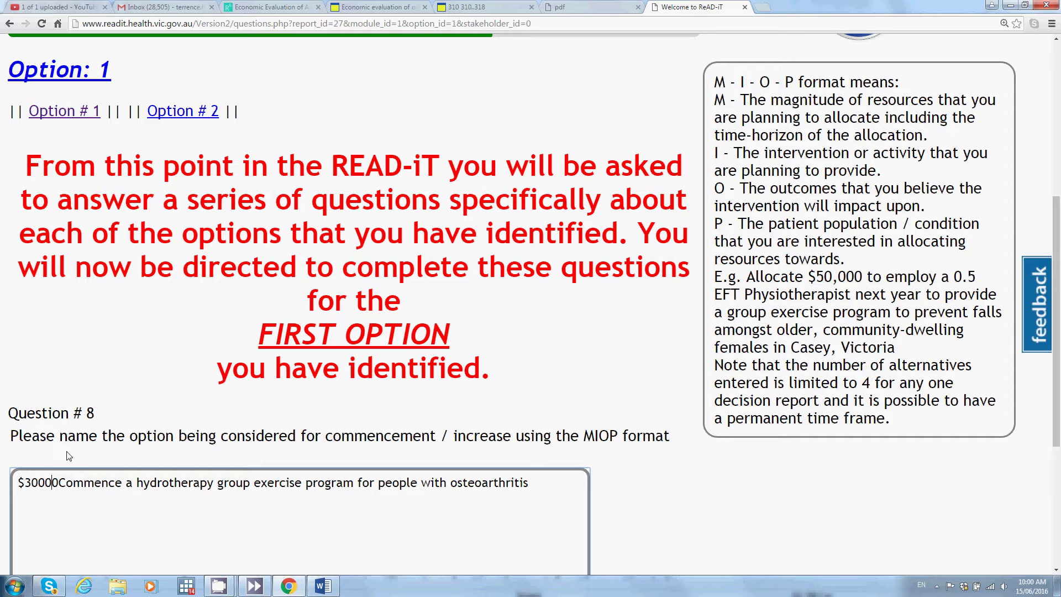
{"action": "type", "text": ","}
{"action": "key", "text": "Right"}
{"action": "key", "text": "Right"}
{"action": "key", "text": "Right"}
{"action": "type", "text": "to"}
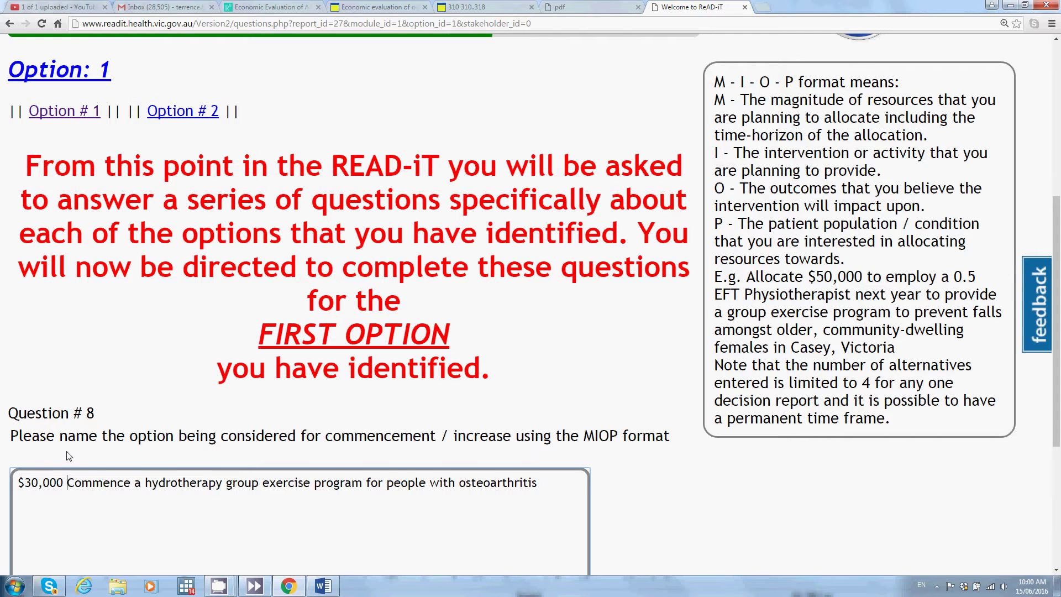
{"action": "key", "text": "Delete"}
{"action": "type", "text": "c"}
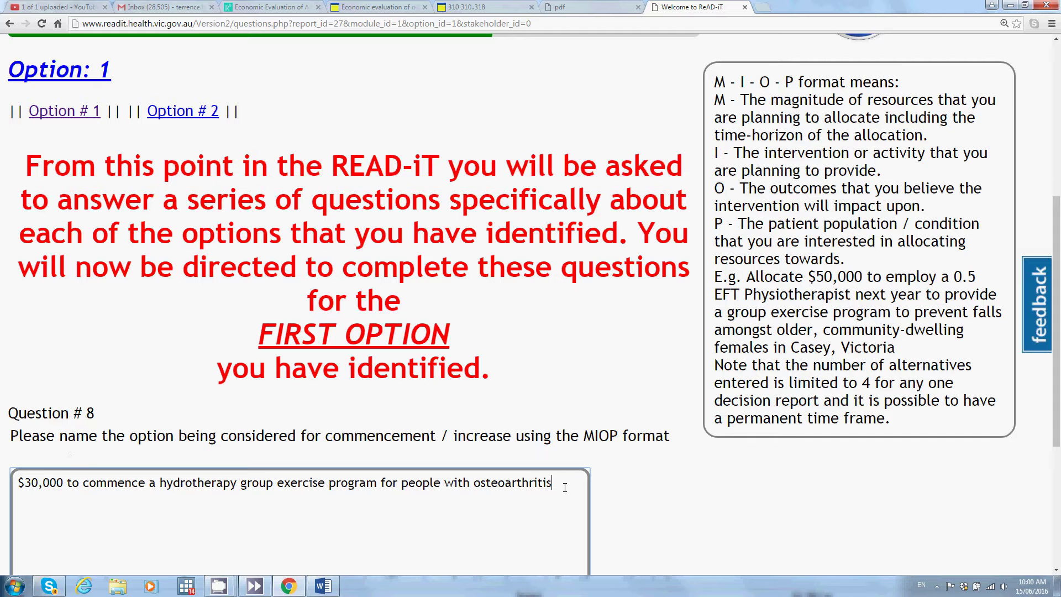
Step: Append 'to reduce pain, improve function and quality of life.' and continue to Question 9
{"action": "type", "text": "to reduce pain, imp"}
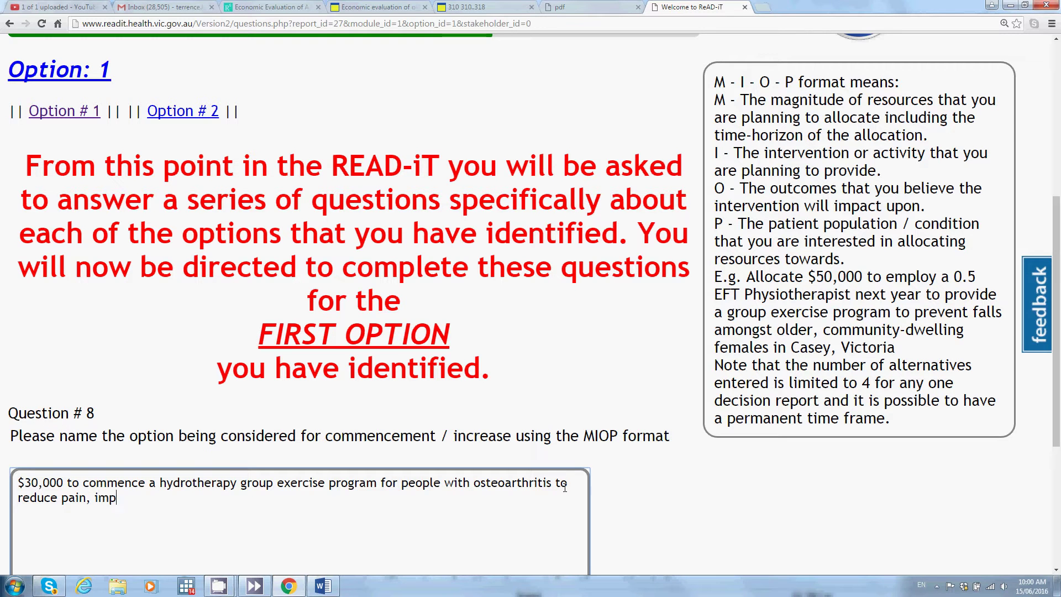
{"action": "type", "text": "rove function and qu"}
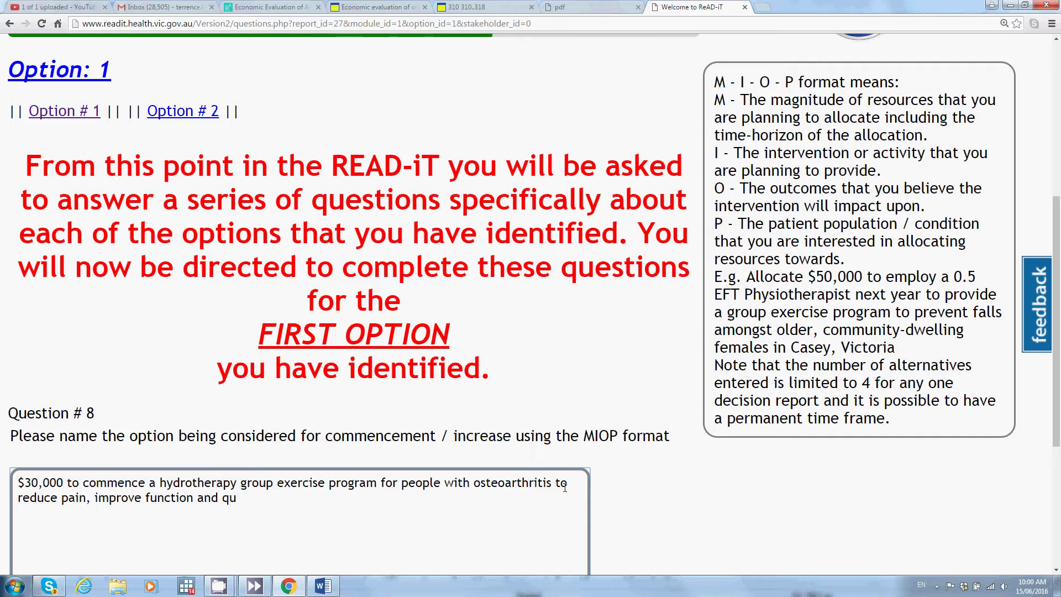
{"action": "type", "text": "ality of life"}
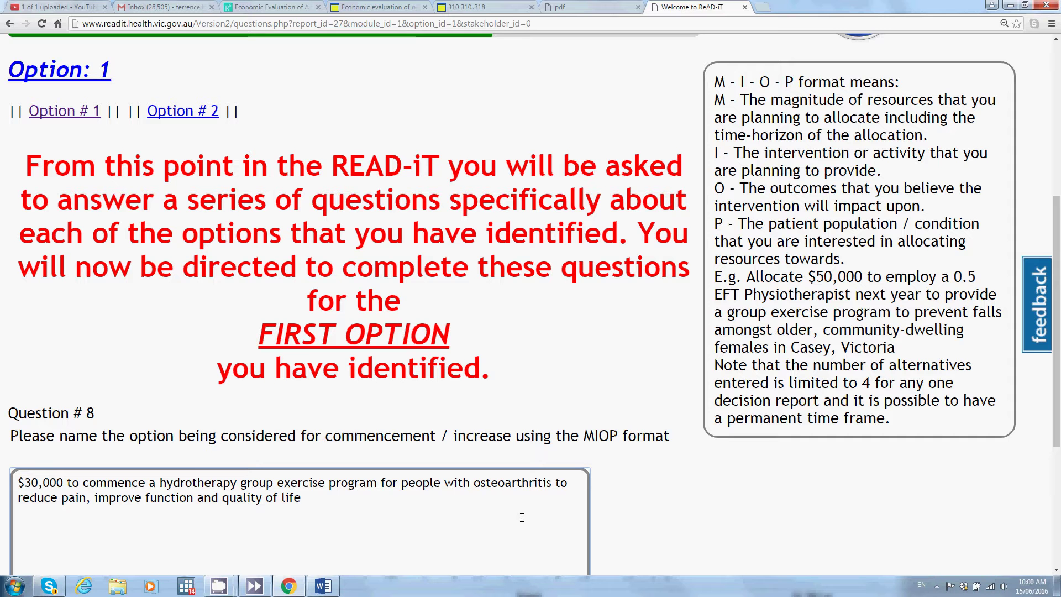
{"action": "type", "text": "."}
{"action": "scroll", "coordinate": [312, 508], "scroll_direction": "down", "scroll_amount": 5}
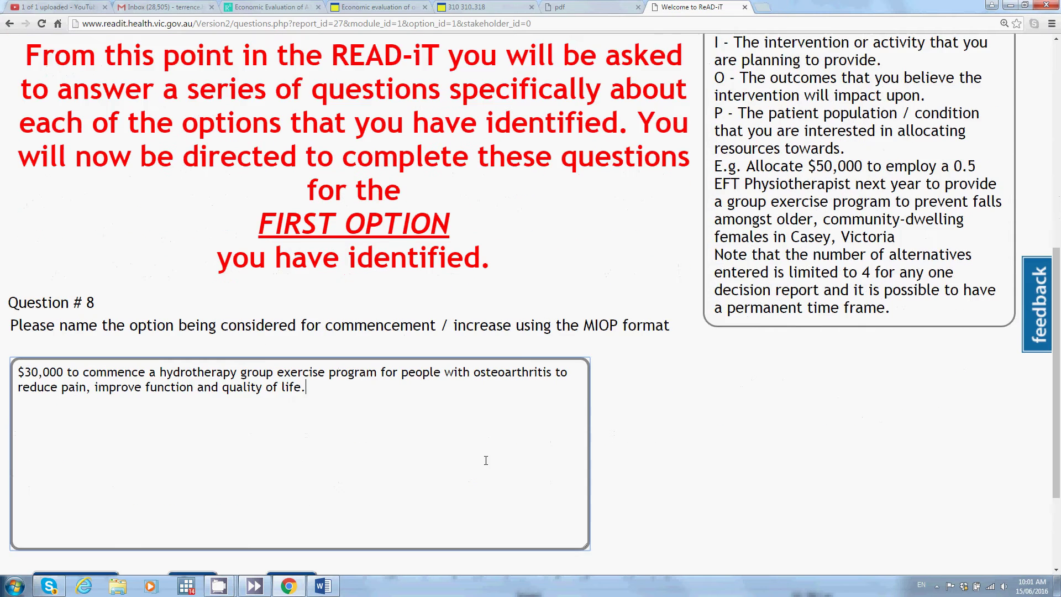
{"action": "left_click", "coordinate": [292, 440]}
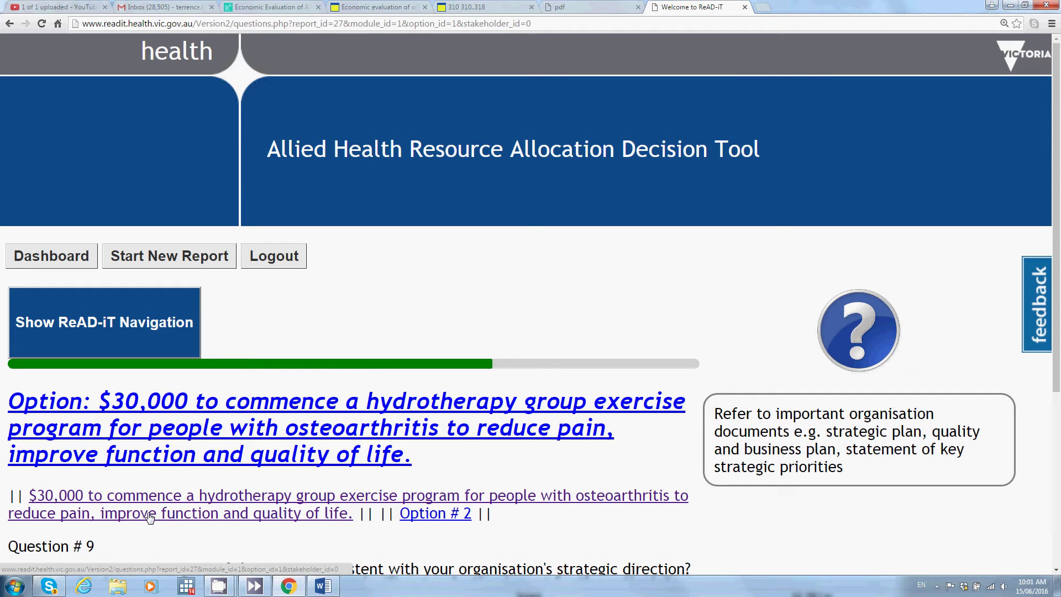
Step: Scroll down to view Question #9's Yes, Unsure and No choices
{"action": "scroll", "coordinate": [150, 517], "scroll_direction": "down", "scroll_amount": 3}
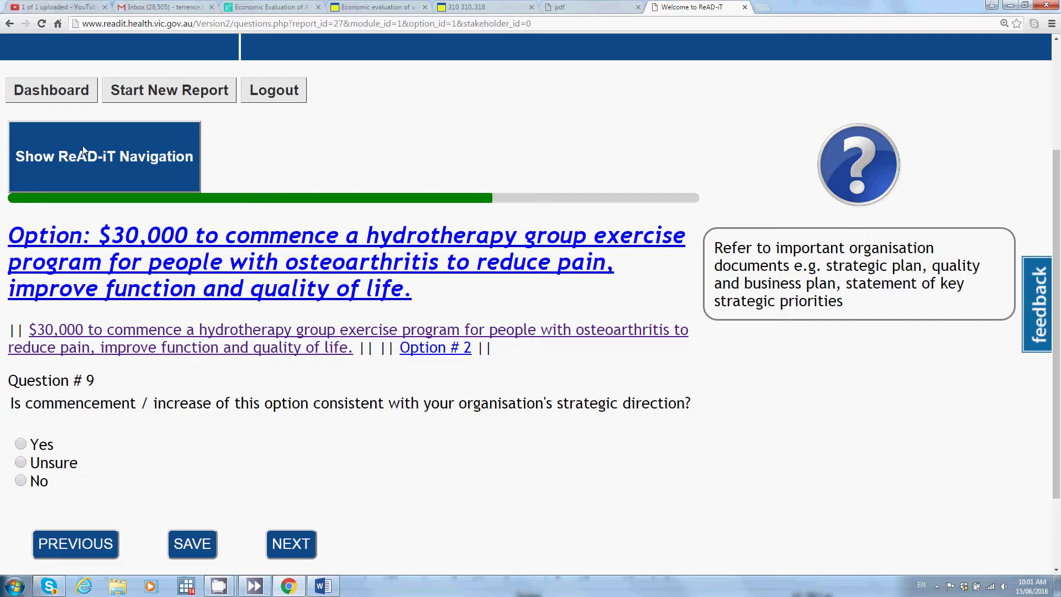
Step: Open the ReAD-iT navigation list and review which of the 54 questions are answered
{"action": "left_click", "coordinate": [139, 160]}
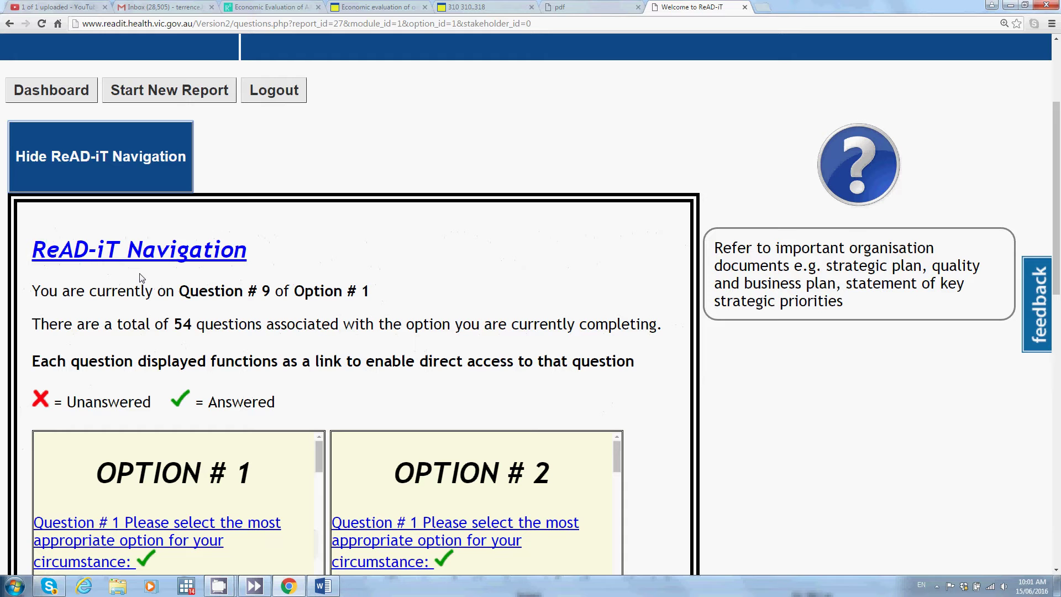
{"action": "scroll", "coordinate": [250, 284], "scroll_direction": "down", "scroll_amount": 3}
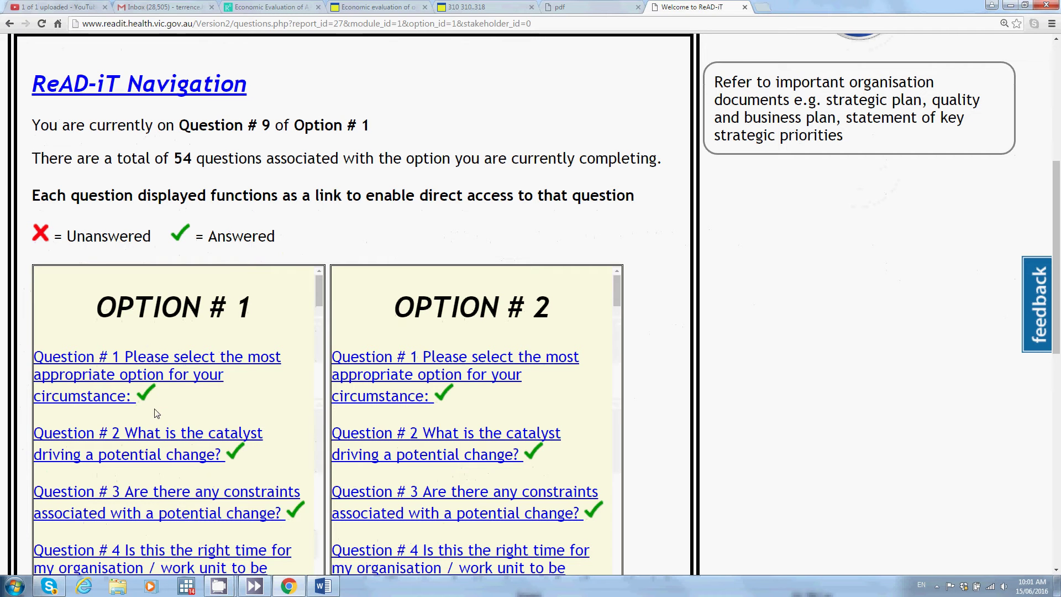
{"action": "scroll", "coordinate": [162, 392], "scroll_direction": "down", "scroll_amount": 3}
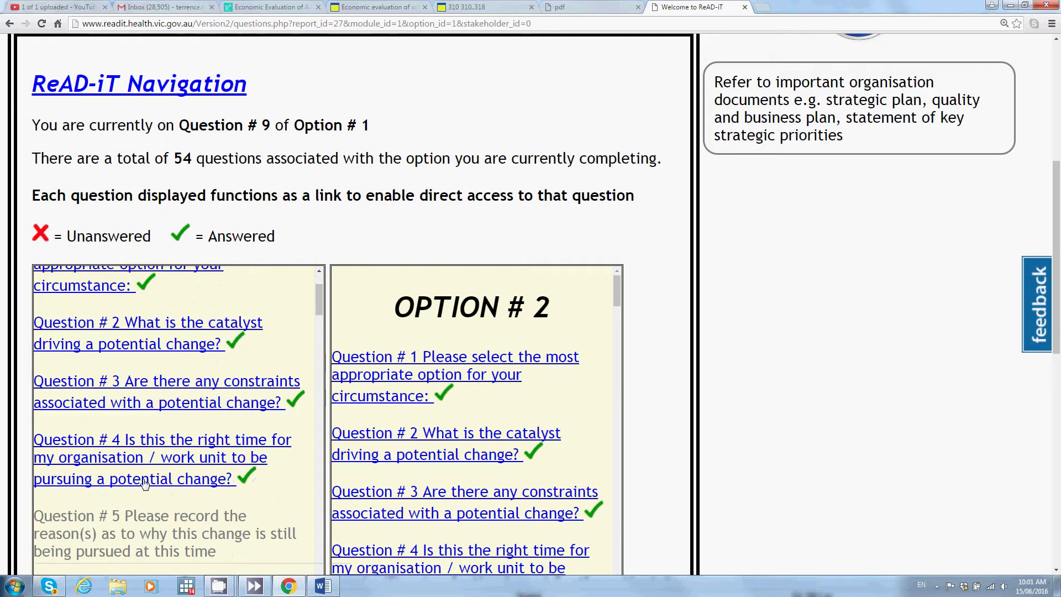
{"action": "scroll", "coordinate": [147, 485], "scroll_direction": "down", "scroll_amount": 2}
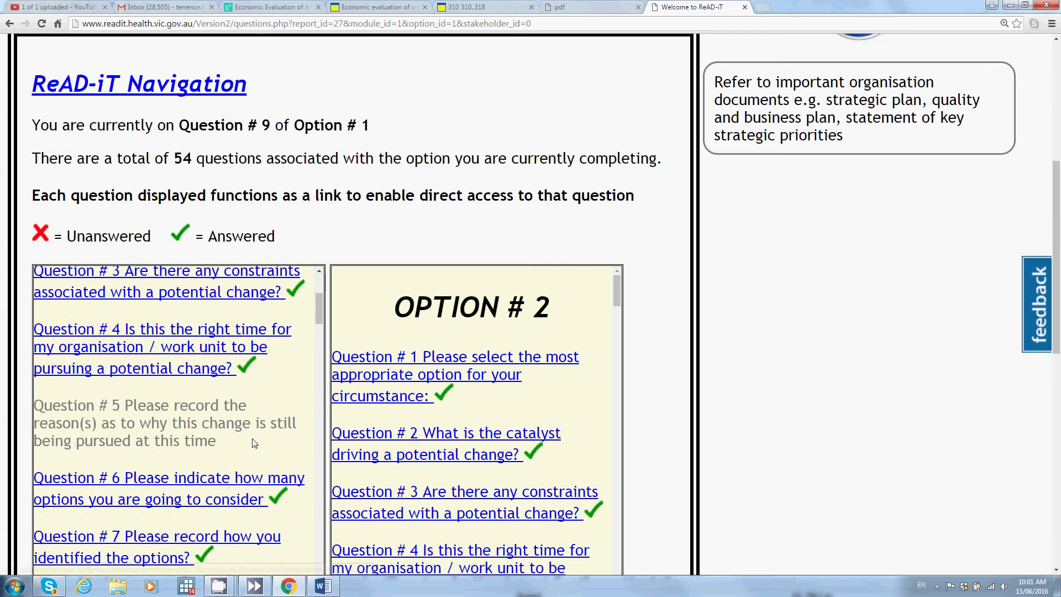
{"action": "scroll", "coordinate": [253, 442], "scroll_direction": "down", "scroll_amount": 2}
{"action": "scroll", "coordinate": [253, 442], "scroll_direction": "down", "scroll_amount": 4}
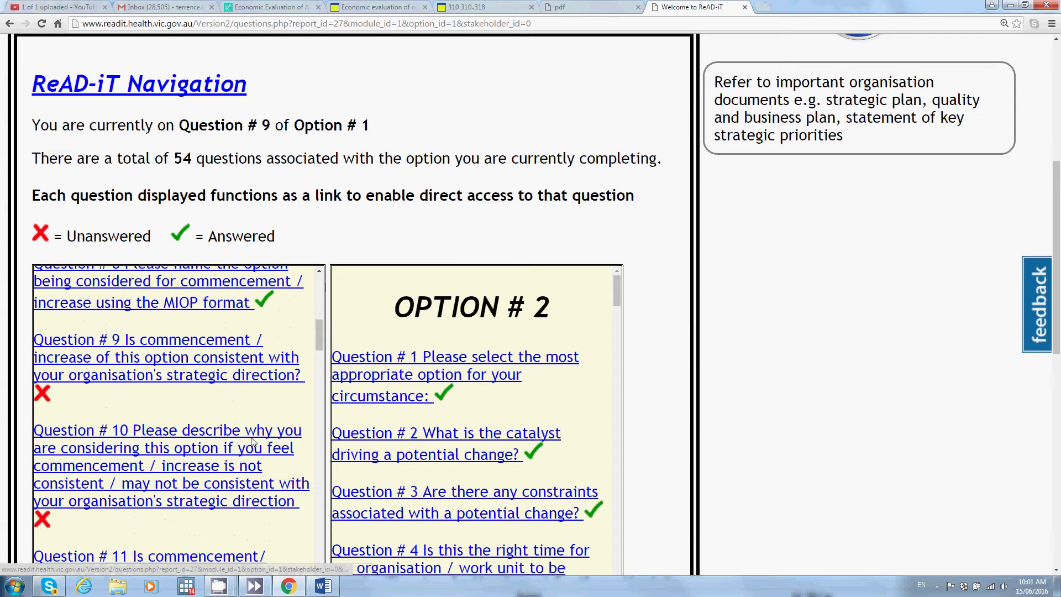
{"action": "scroll", "coordinate": [253, 442], "scroll_direction": "down", "scroll_amount": 2}
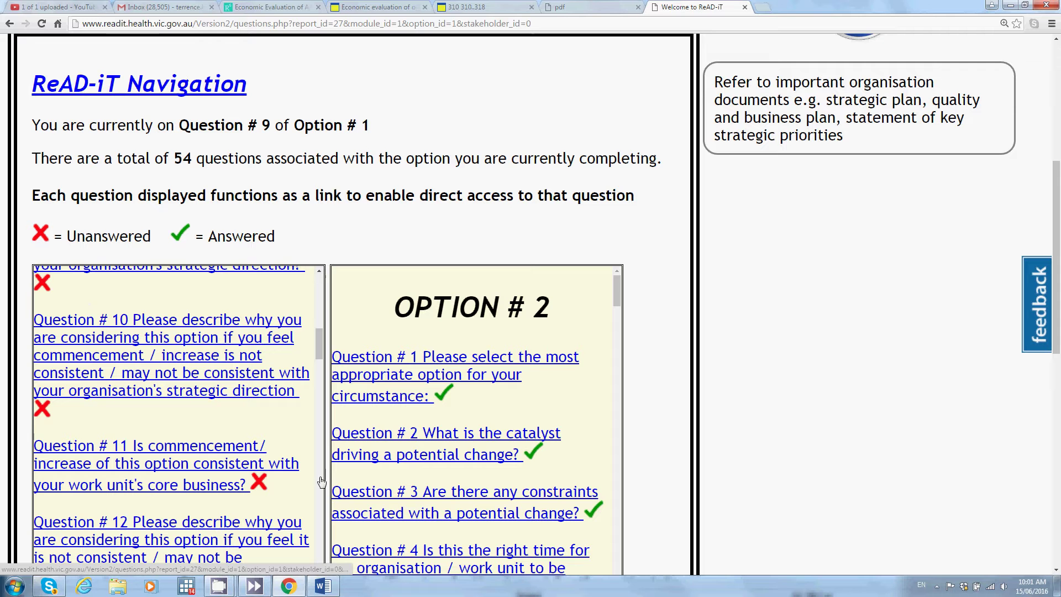
{"action": "scroll", "coordinate": [356, 467], "scroll_direction": "down", "scroll_amount": 2}
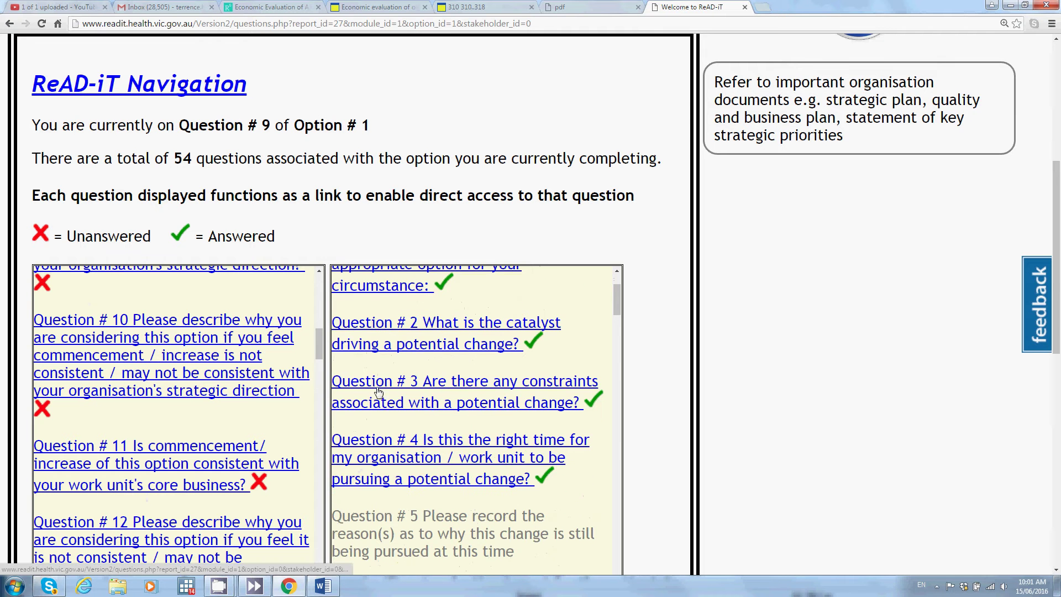
{"action": "scroll", "coordinate": [370, 380], "scroll_direction": "down", "scroll_amount": 1}
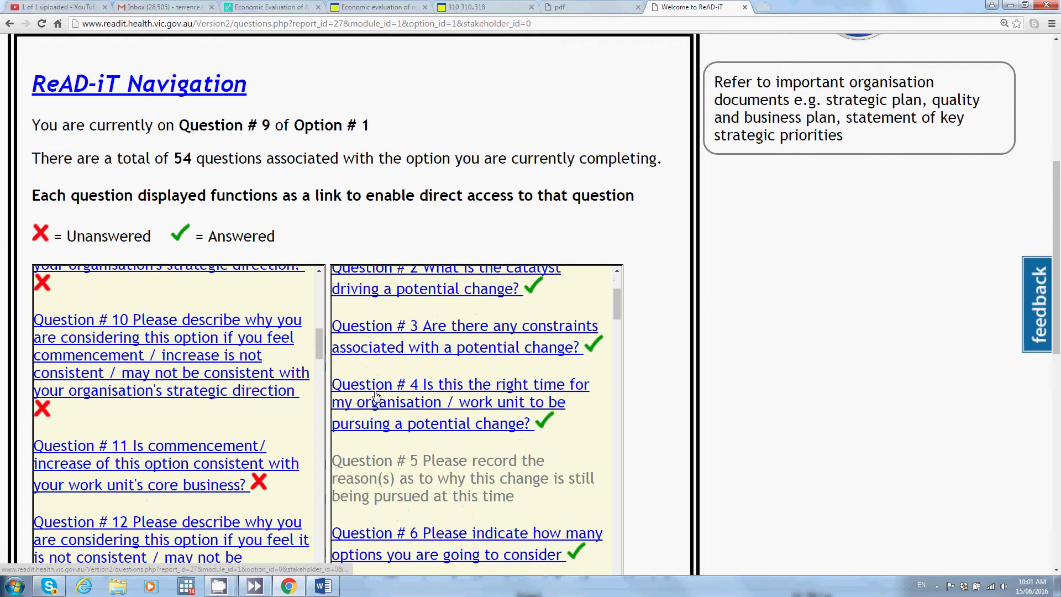
{"action": "scroll", "coordinate": [380, 381], "scroll_direction": "down", "scroll_amount": 2}
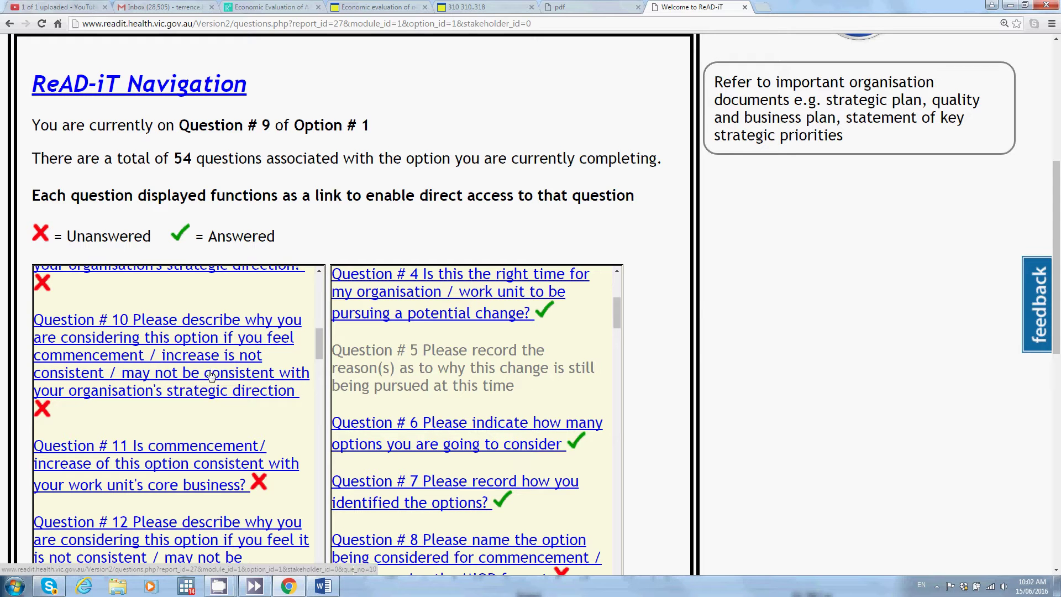
{"action": "scroll", "coordinate": [238, 395], "scroll_direction": "down", "scroll_amount": 3}
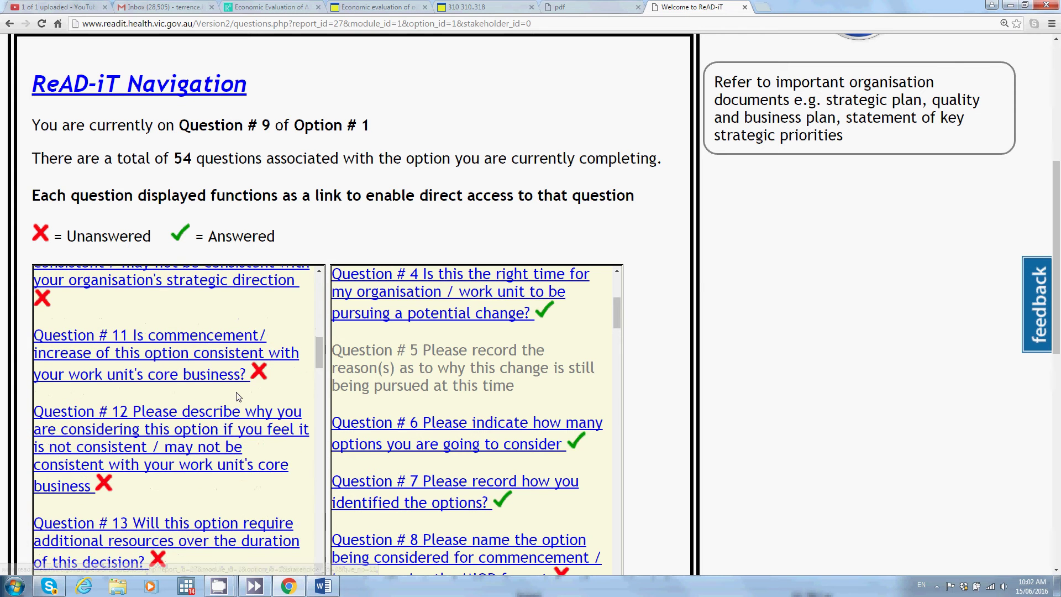
{"action": "scroll", "coordinate": [237, 397], "scroll_direction": "down", "scroll_amount": 9}
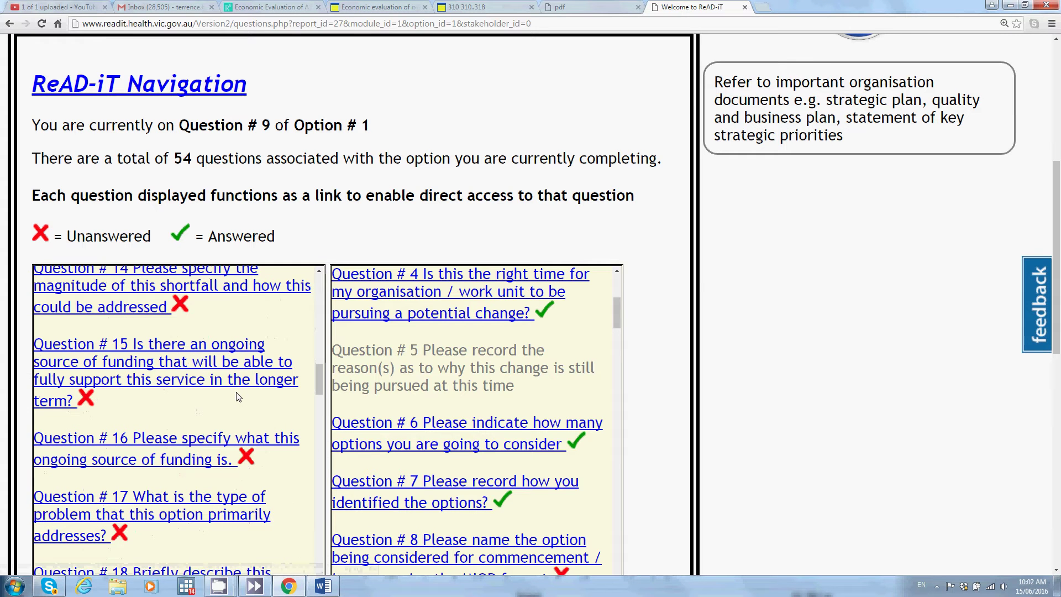
Step: Jump back to Question 9 from the navigation list
{"action": "scroll", "coordinate": [237, 396], "scroll_direction": "up", "scroll_amount": 10}
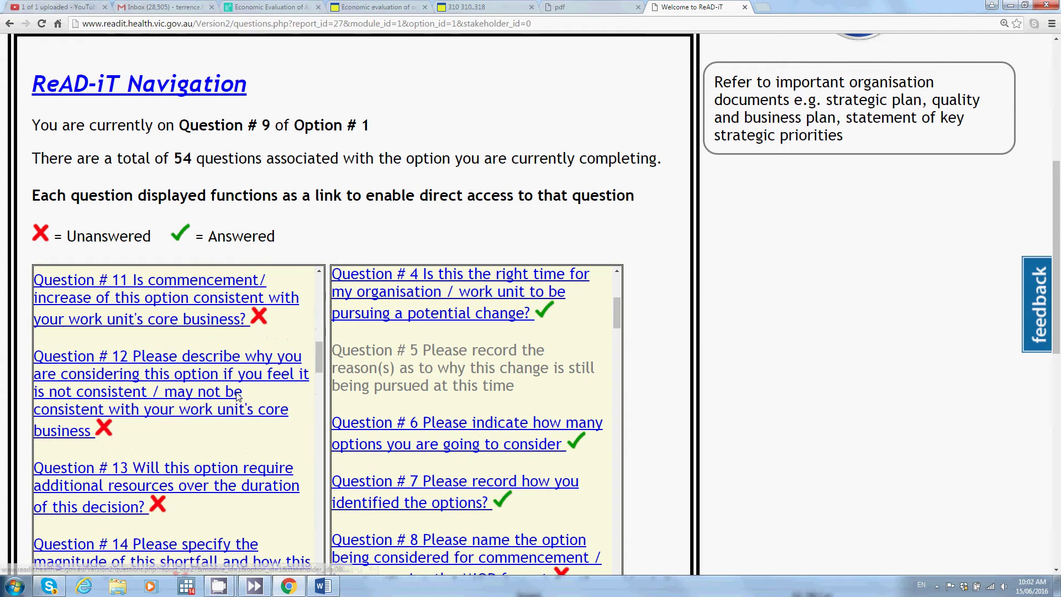
{"action": "scroll", "coordinate": [237, 396], "scroll_direction": "up", "scroll_amount": 6}
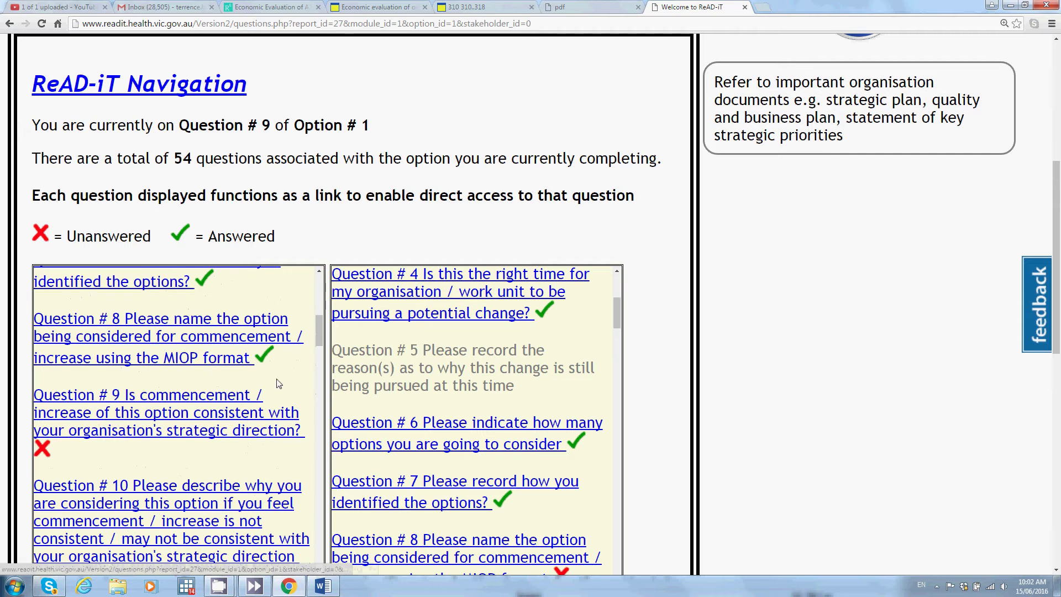
{"action": "left_click", "coordinate": [156, 425]}
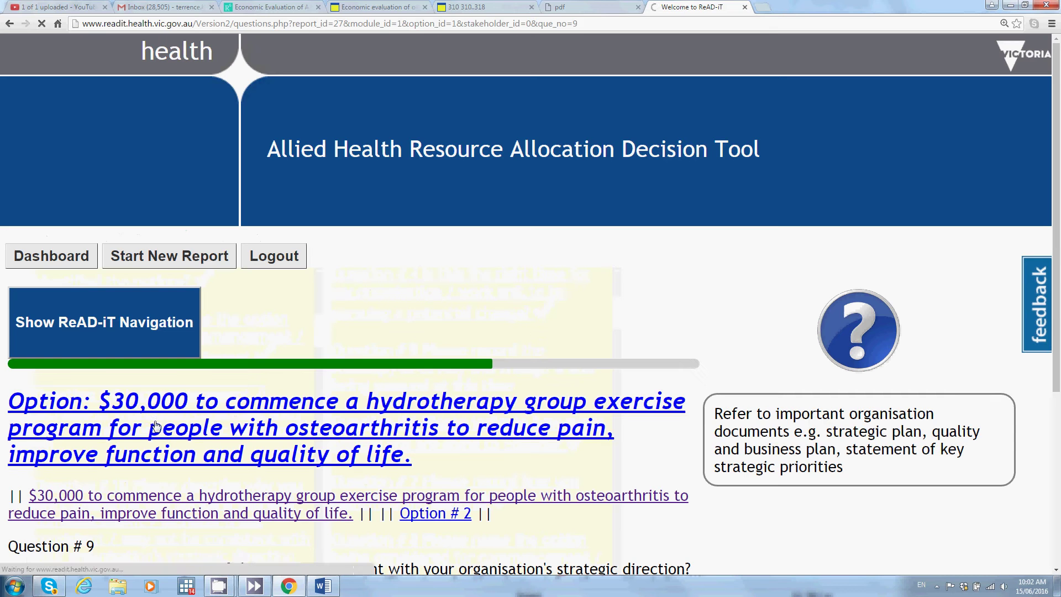
Step: Answer Yes to Question 9 on whether the hydrotherapy option fits the organisation's strategic direction
{"action": "scroll", "coordinate": [156, 425], "scroll_direction": "down", "scroll_amount": 4}
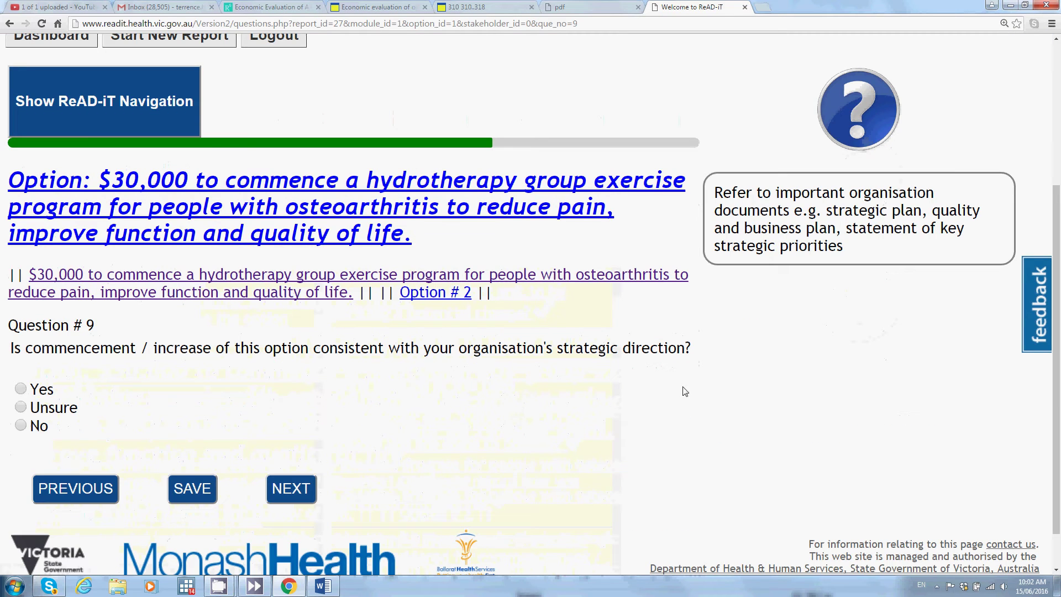
{"action": "left_click", "coordinate": [21, 389]}
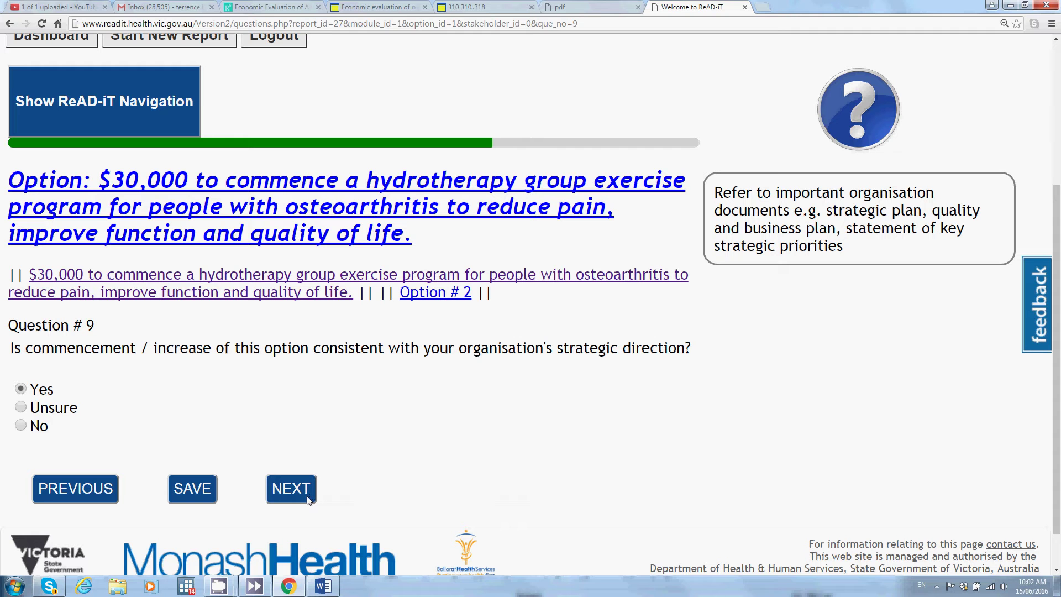
{"action": "left_click", "coordinate": [307, 497]}
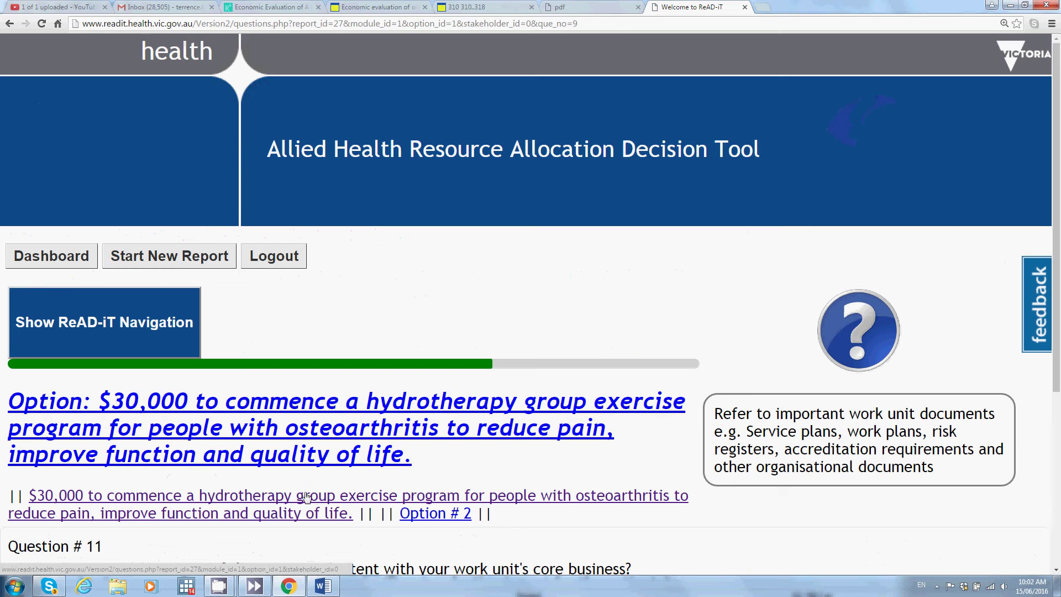
{"action": "scroll", "coordinate": [307, 498], "scroll_direction": "down", "scroll_amount": 3}
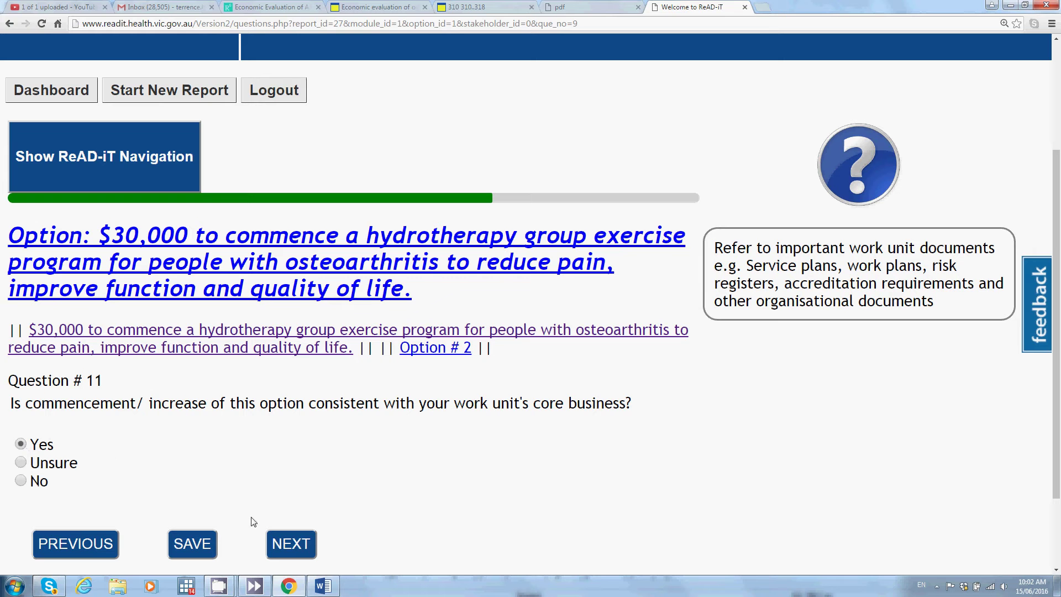
Step: Answer No to Question 13 on whether the option needs additional resources
{"action": "left_click", "coordinate": [297, 549]}
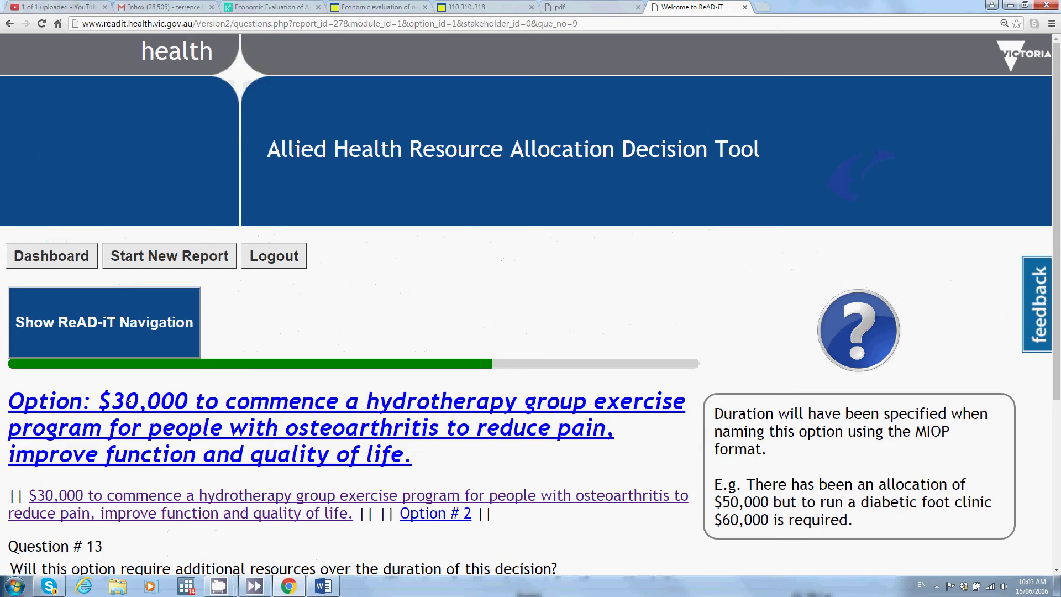
{"action": "scroll", "coordinate": [129, 406], "scroll_direction": "down", "scroll_amount": 1}
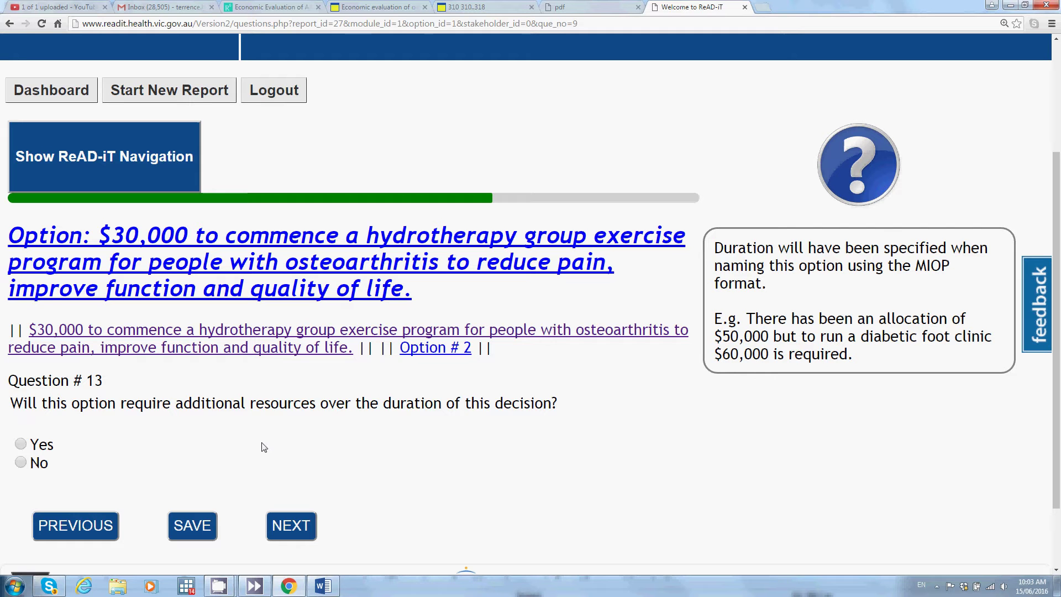
{"action": "left_click", "coordinate": [21, 463]}
{"action": "left_click", "coordinate": [304, 530]}
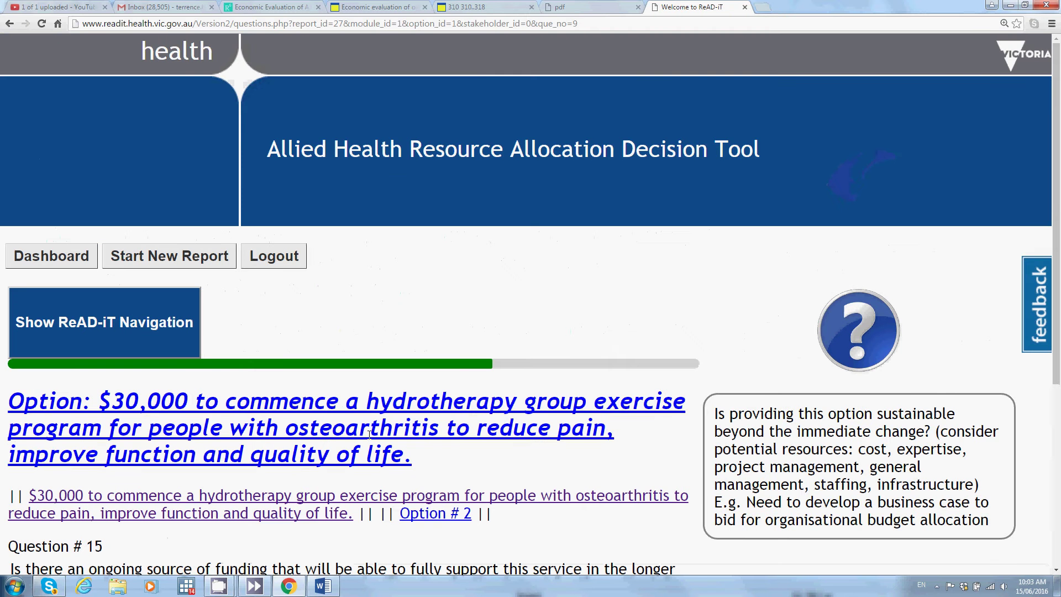
Step: Answer Yes to Question 15 on having an ongoing longer-term funding source
{"action": "scroll", "coordinate": [237, 508], "scroll_direction": "down", "scroll_amount": 2}
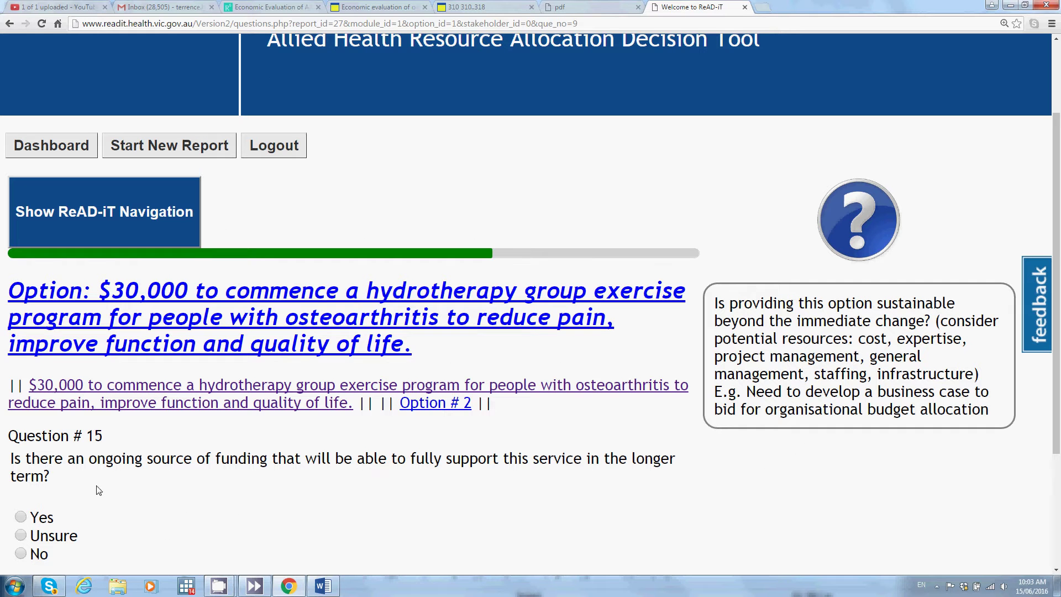
{"action": "scroll", "coordinate": [98, 490], "scroll_direction": "down", "scroll_amount": 2}
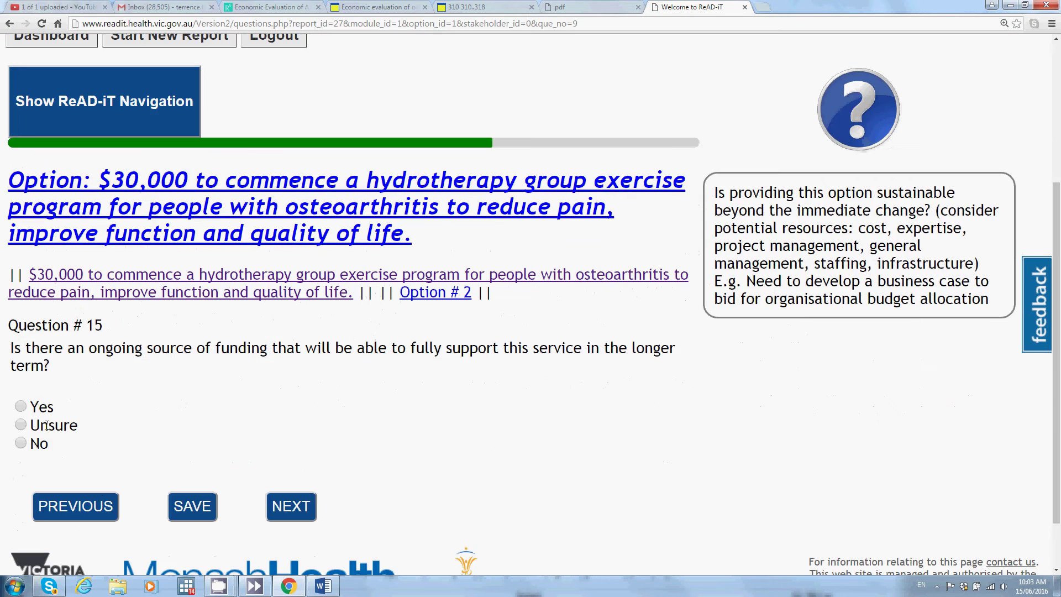
{"action": "left_click", "coordinate": [24, 407]}
{"action": "left_click", "coordinate": [289, 507]}
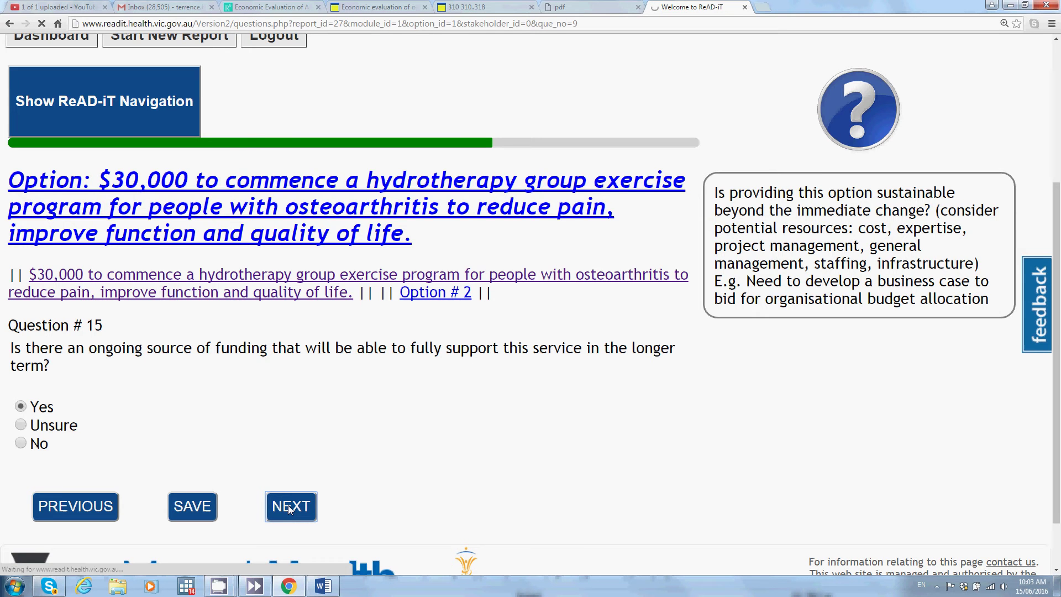
{"action": "scroll", "coordinate": [256, 429], "scroll_direction": "down", "scroll_amount": 3}
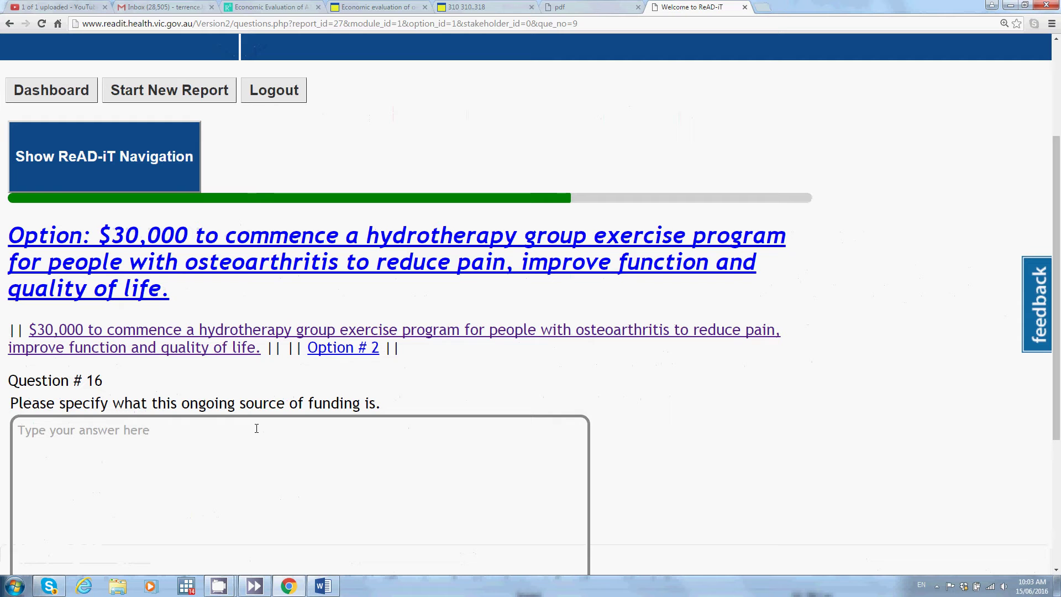
Step: Enter 'Departmental funds' as the ongoing funding source for Question 16
{"action": "left_click", "coordinate": [256, 429]}
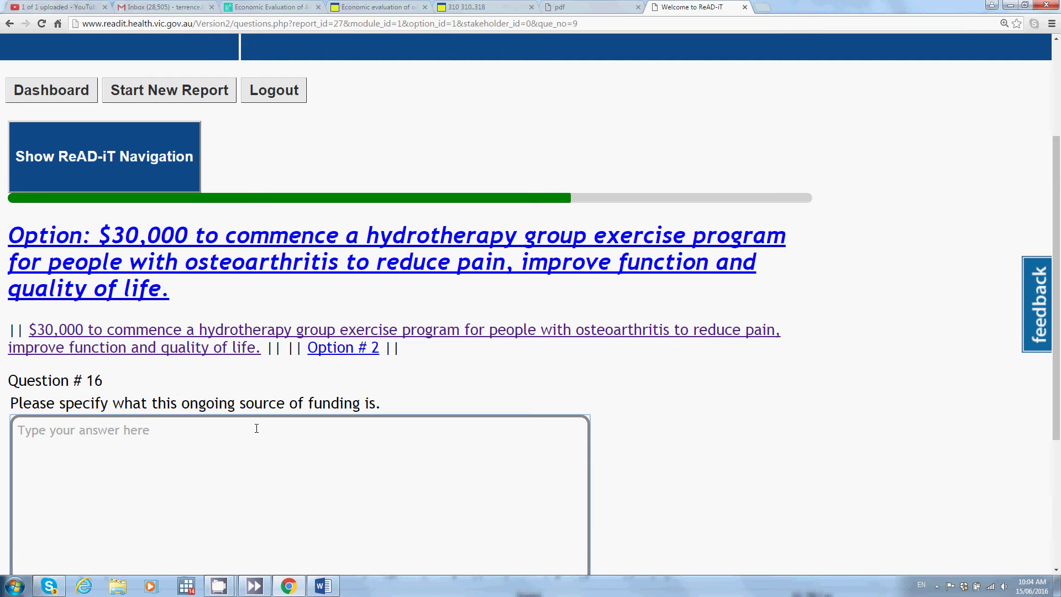
{"action": "type", "text": "Departmental"}
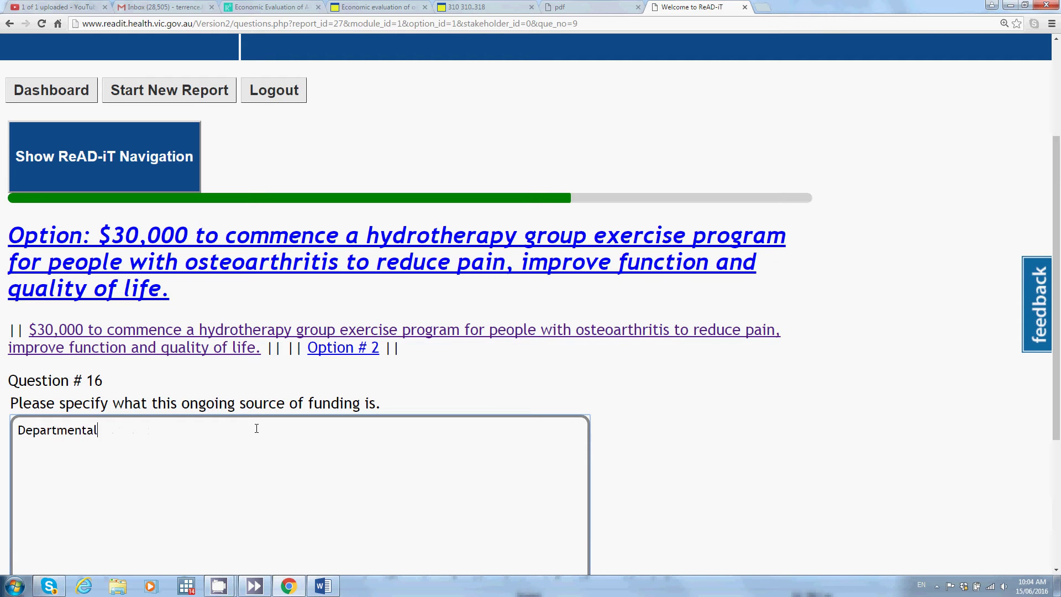
{"action": "type", "text": " funds"}
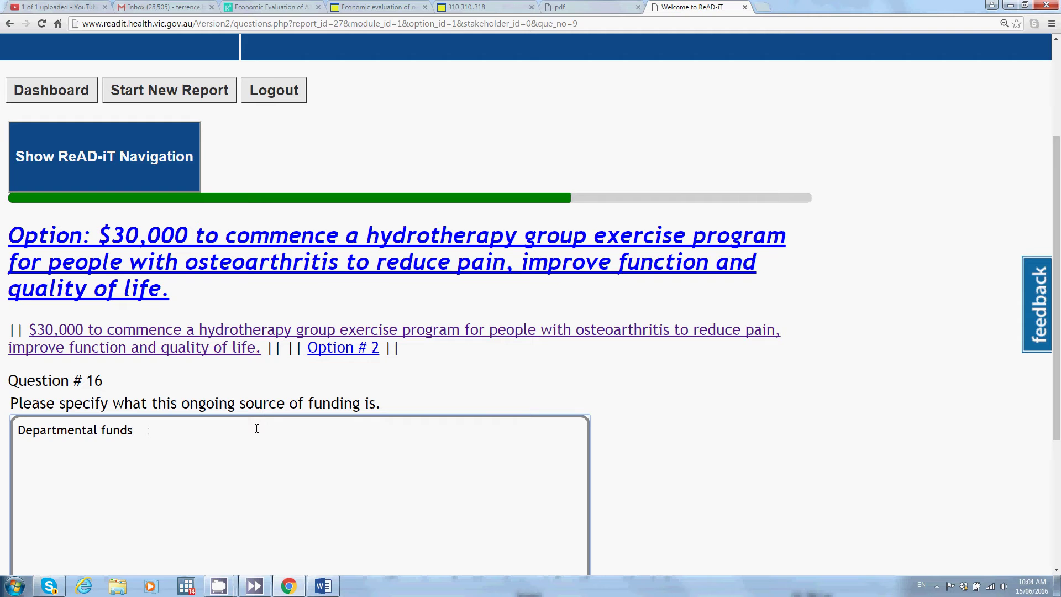
{"action": "scroll", "coordinate": [258, 430], "scroll_direction": "down", "scroll_amount": 1}
{"action": "scroll", "coordinate": [258, 429], "scroll_direction": "down", "scroll_amount": 2}
{"action": "left_click", "coordinate": [291, 495]}
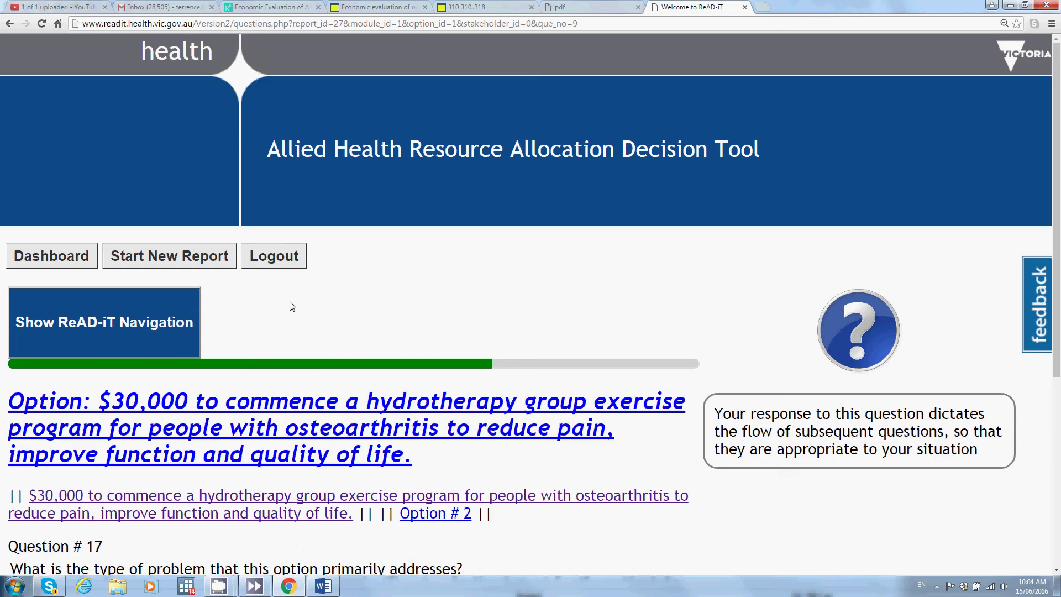
Step: Classify the problem in Question 17 as a specific health condition or issue
{"action": "scroll", "coordinate": [292, 306], "scroll_direction": "down", "scroll_amount": 3}
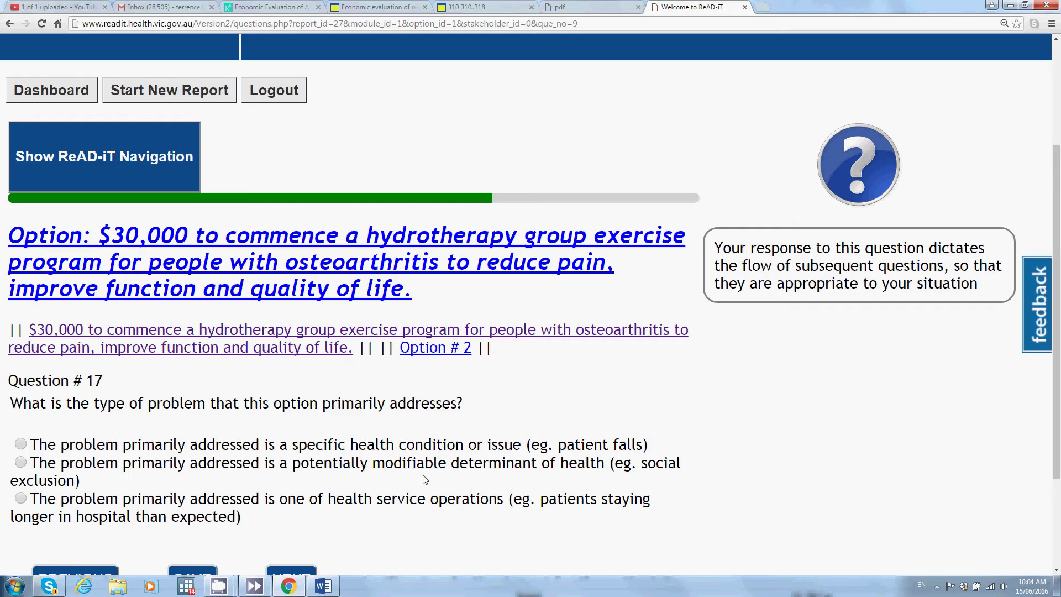
{"action": "left_click", "coordinate": [21, 444]}
{"action": "scroll", "coordinate": [358, 527], "scroll_direction": "down", "scroll_amount": 2}
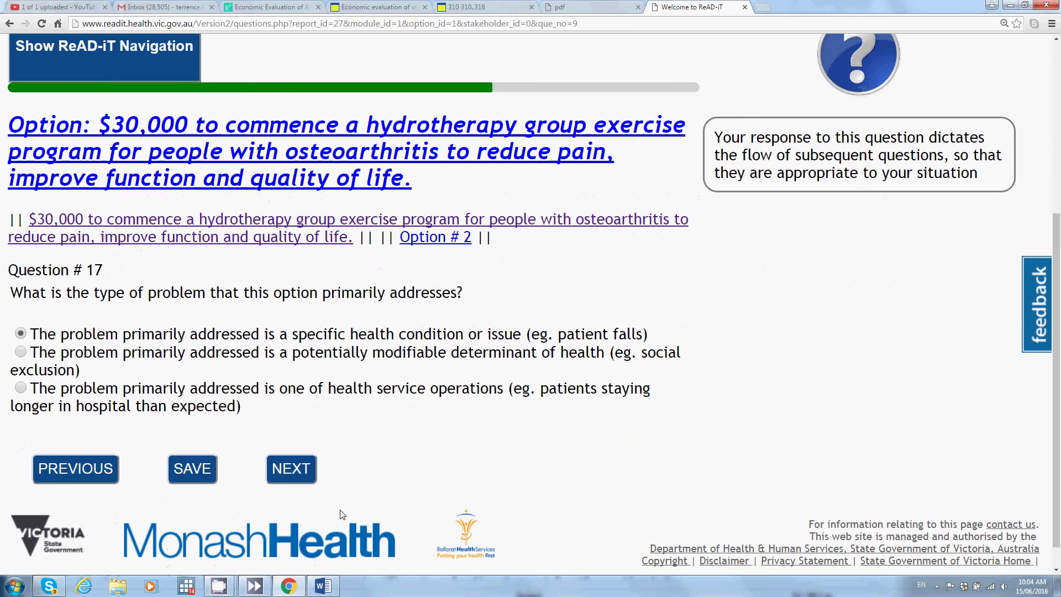
{"action": "left_click", "coordinate": [296, 469]}
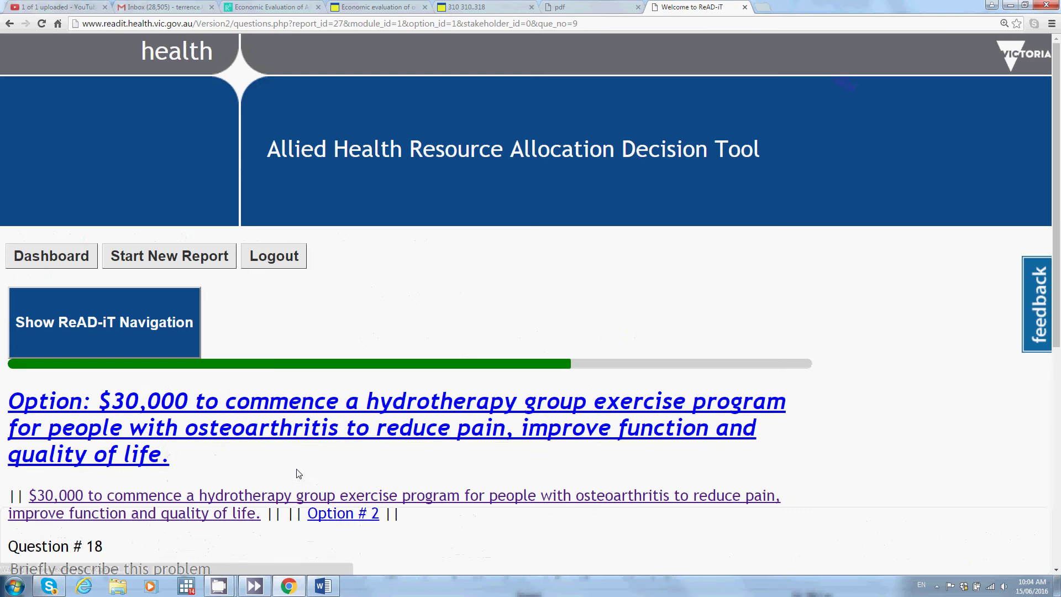
{"action": "scroll", "coordinate": [322, 468], "scroll_direction": "down", "scroll_amount": 2}
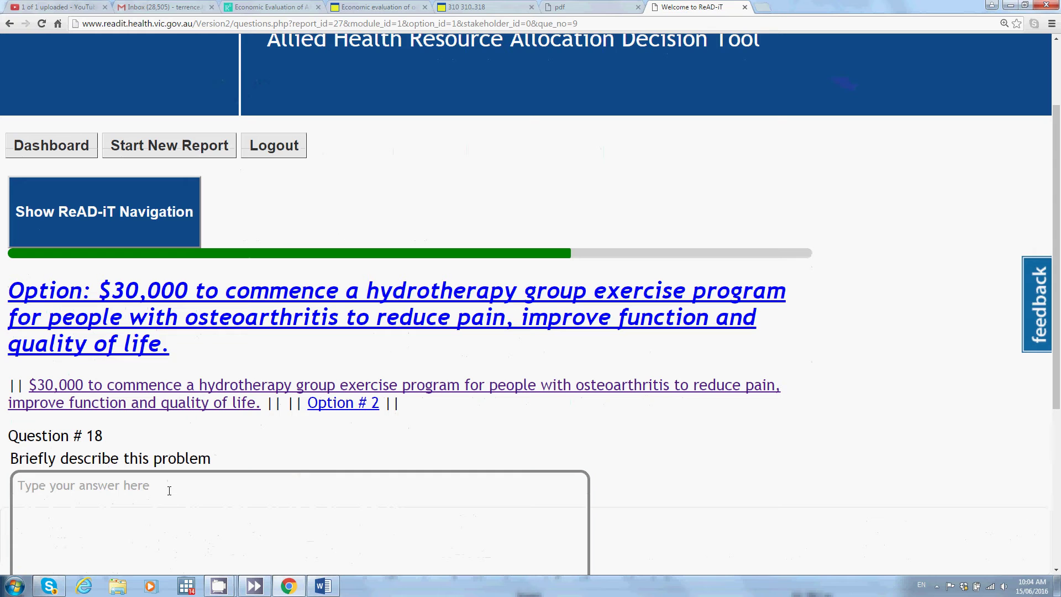
Step: Describe the problem as 'Osteoarthritis which causes pain, functional limitation and reduced quality of life.'
{"action": "left_click", "coordinate": [370, 555]}
{"action": "type", "text": "Os"}
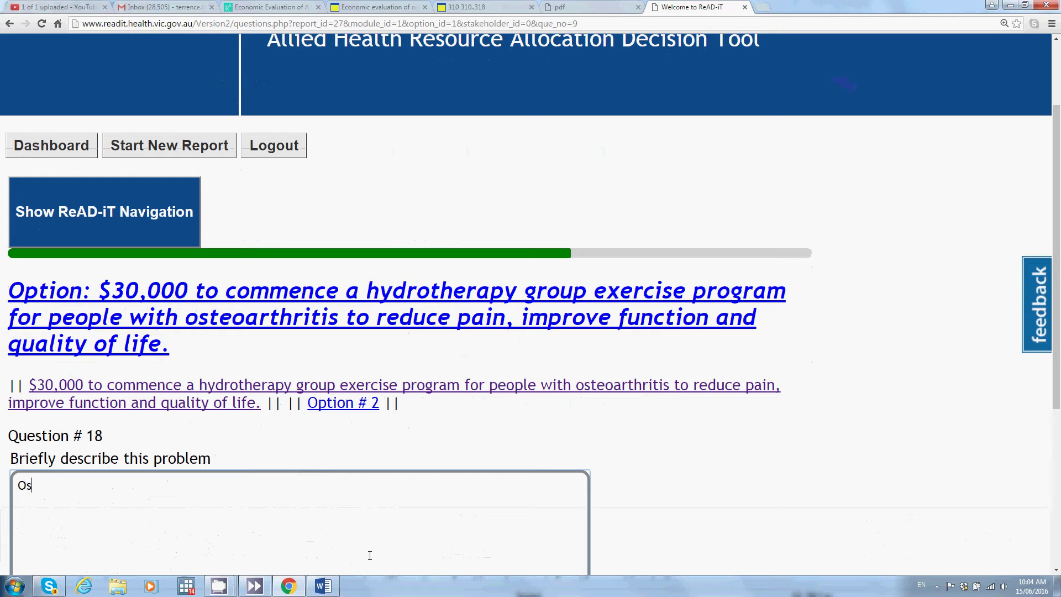
{"action": "type", "text": "teoarthritis which "}
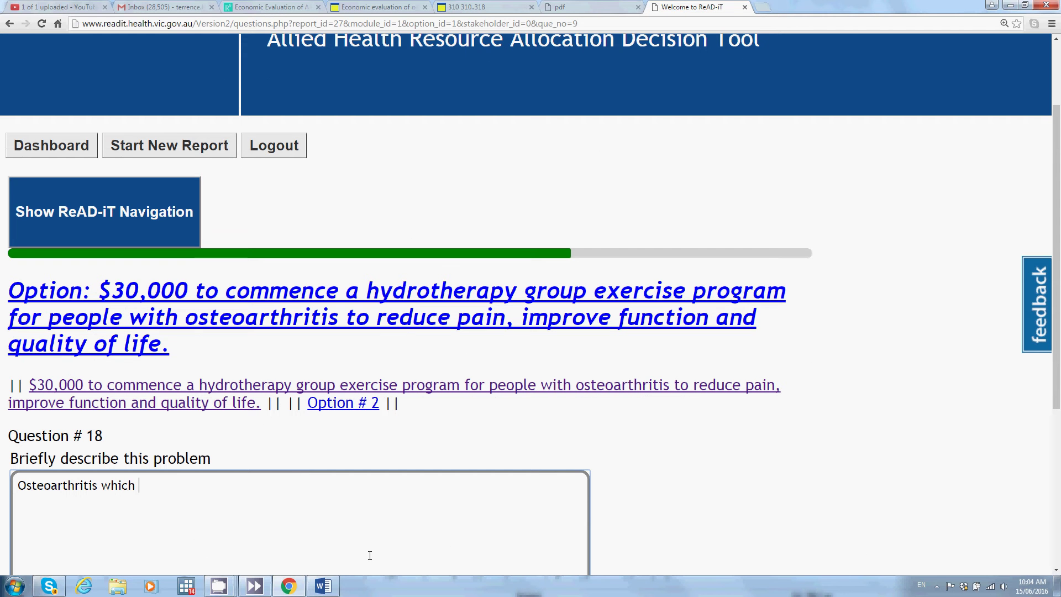
{"action": "type", "text": "causes pain, funct"}
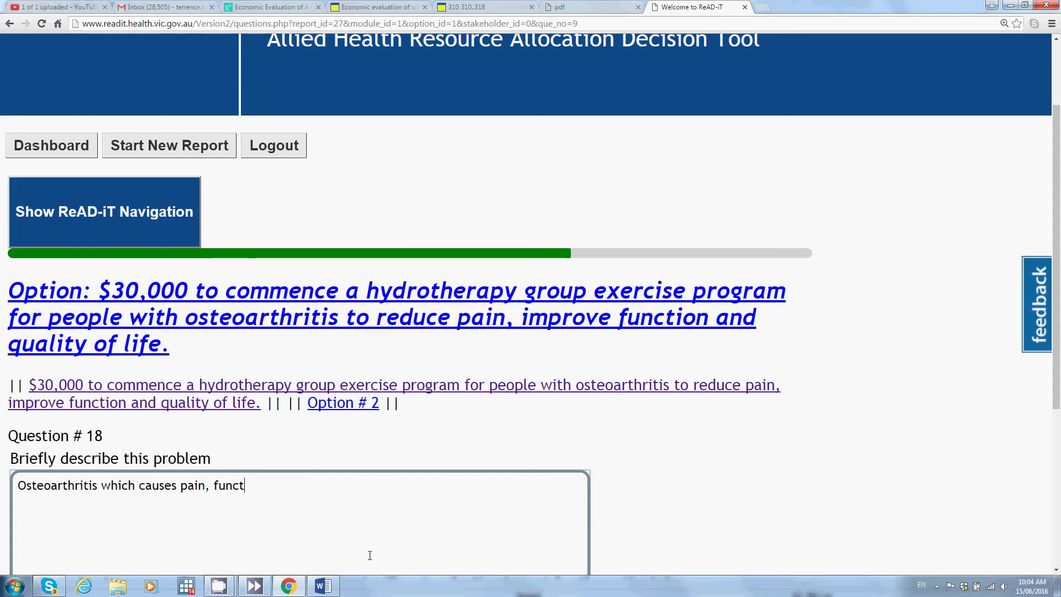
{"action": "type", "text": "ional limitiati"}
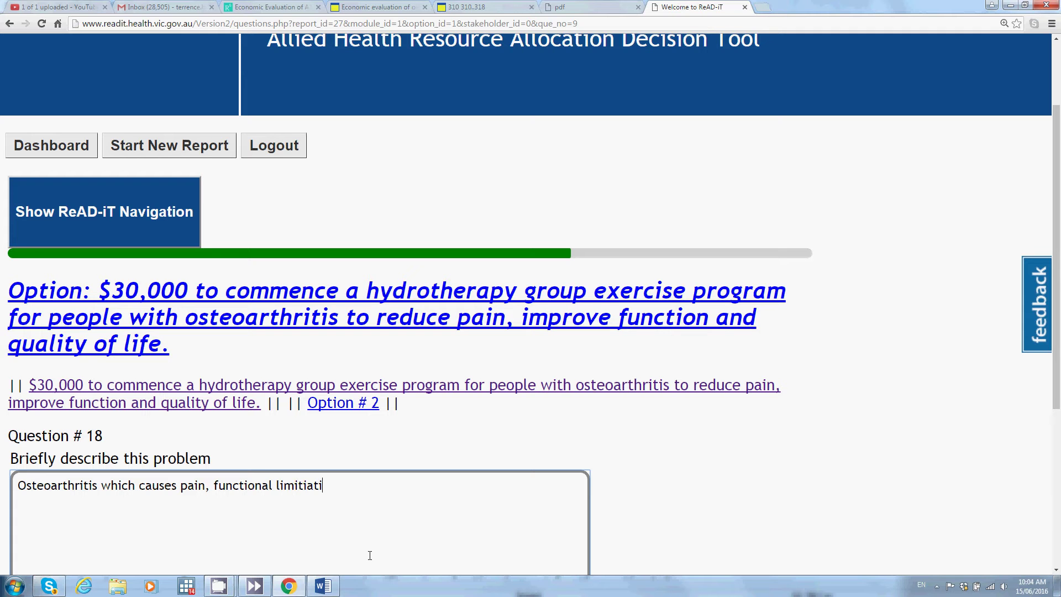
{"action": "type", "text": "on and reduce"}
{"action": "type", "text": "qual"}
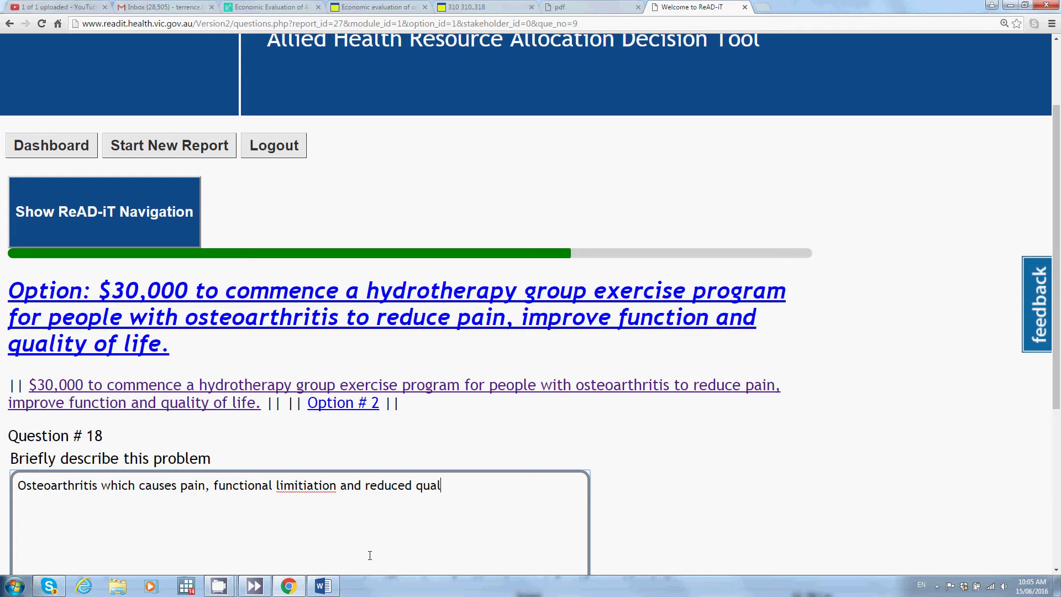
{"action": "type", "text": "ity of life."}
{"action": "key", "text": "ctrl+Left"}
{"action": "key", "text": "ctrl+Left"}
{"action": "key", "text": "ctrl+Left"}
{"action": "key", "text": "ctrl+Left"}
{"action": "key", "text": "ctrl+Left"}
{"action": "key", "text": "ctrl+Left"}
{"action": "key", "text": "Right"}
{"action": "key", "text": "Right"}
{"action": "key", "text": "Right"}
{"action": "key", "text": "Right"}
{"action": "key", "text": "Right"}
{"action": "key", "text": "Right"}
{"action": "key", "text": "BackSpace"}
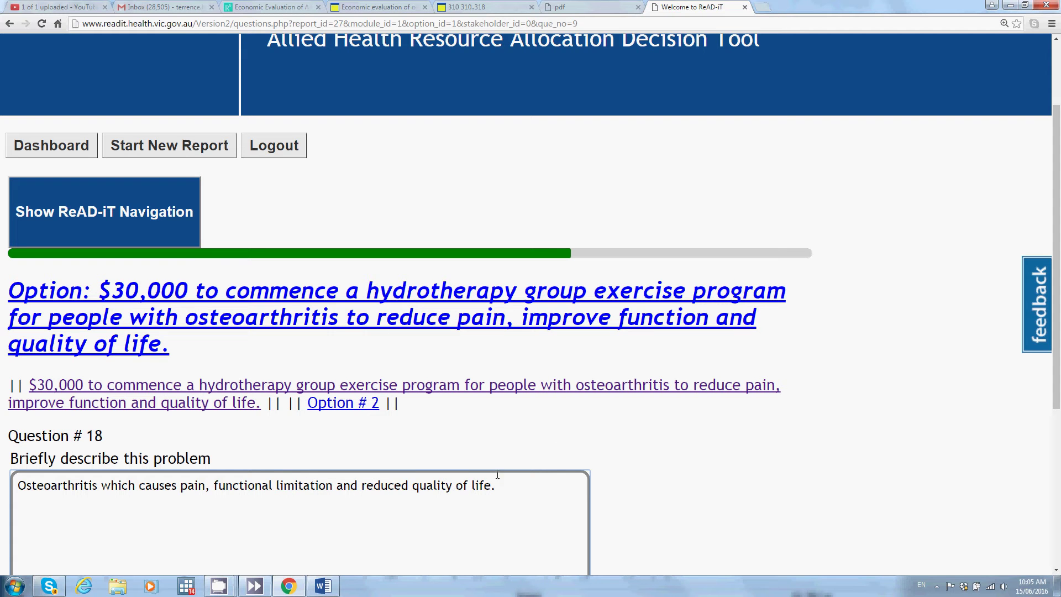
{"action": "scroll", "coordinate": [513, 484], "scroll_direction": "down", "scroll_amount": 5}
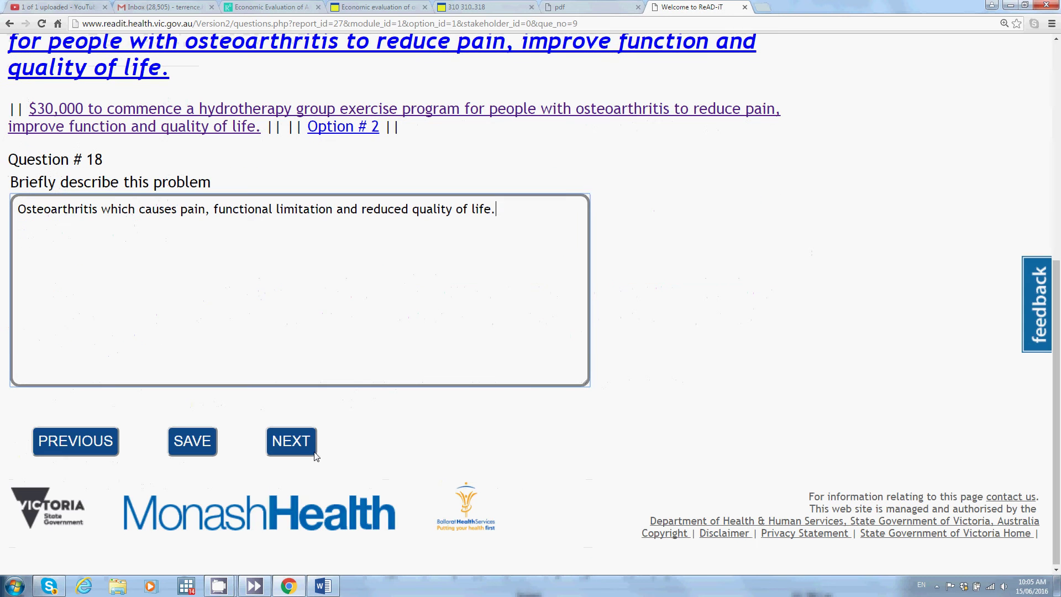
{"action": "left_click", "coordinate": [312, 451]}
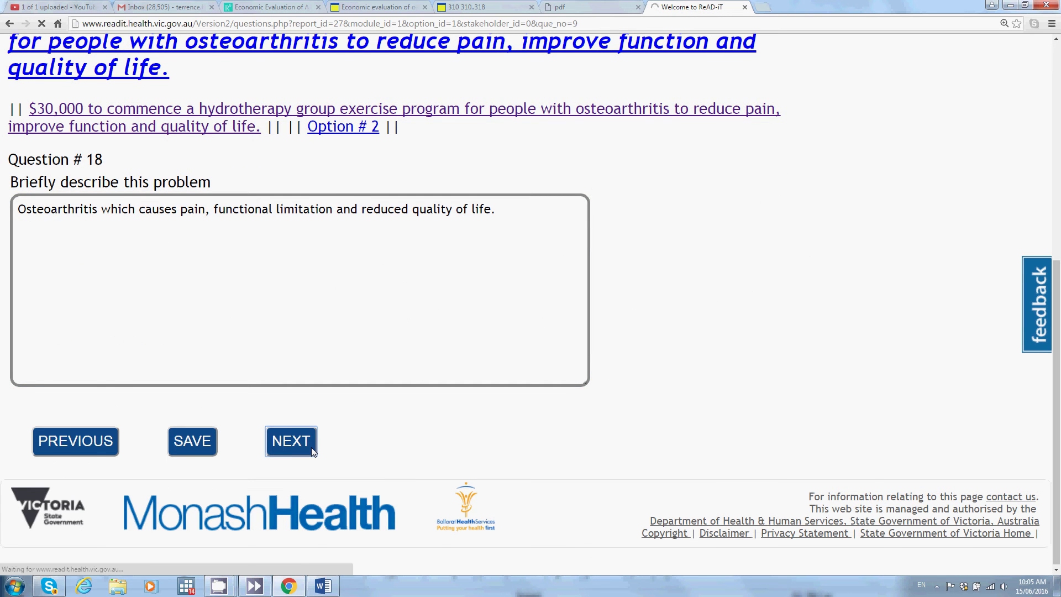
{"action": "scroll", "coordinate": [341, 475], "scroll_direction": "down", "scroll_amount": 3}
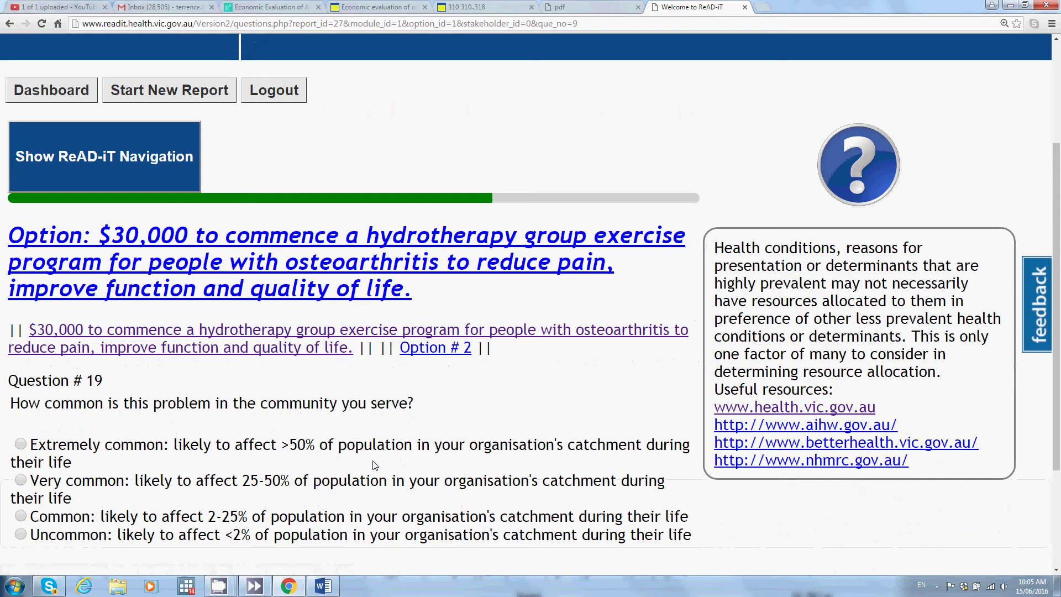
Step: Rate the problem's prevalence in Question 19 as very common (25-50% of the catchment)
{"action": "scroll", "coordinate": [375, 466], "scroll_direction": "down", "scroll_amount": 3}
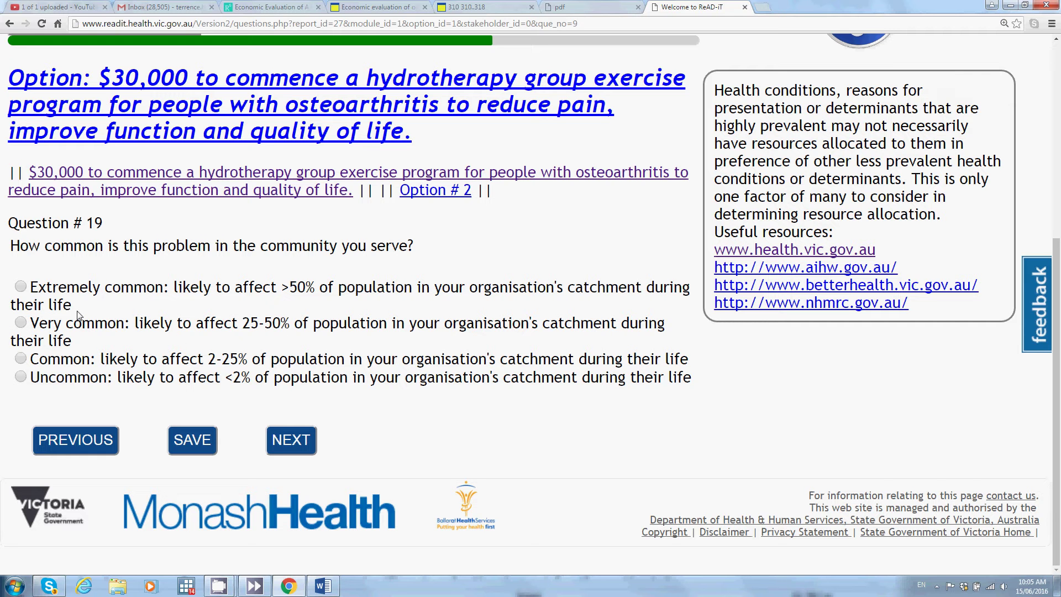
{"action": "left_click", "coordinate": [23, 323]}
{"action": "left_click", "coordinate": [286, 449]}
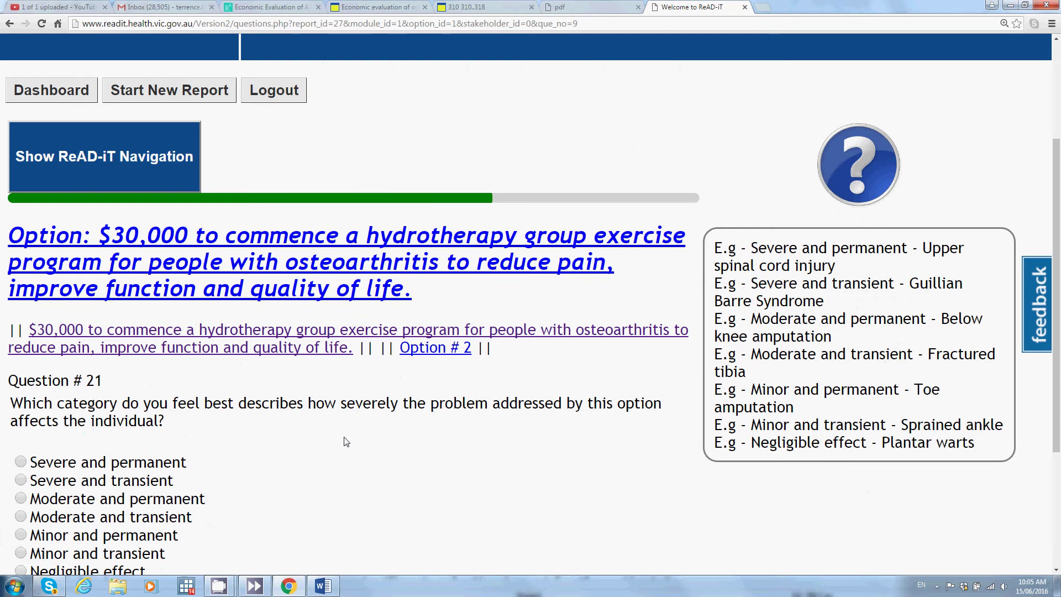
Step: Set the individual severity in Question 21 to 'Moderate and permanent'
{"action": "scroll", "coordinate": [253, 439], "scroll_direction": "down", "scroll_amount": 3}
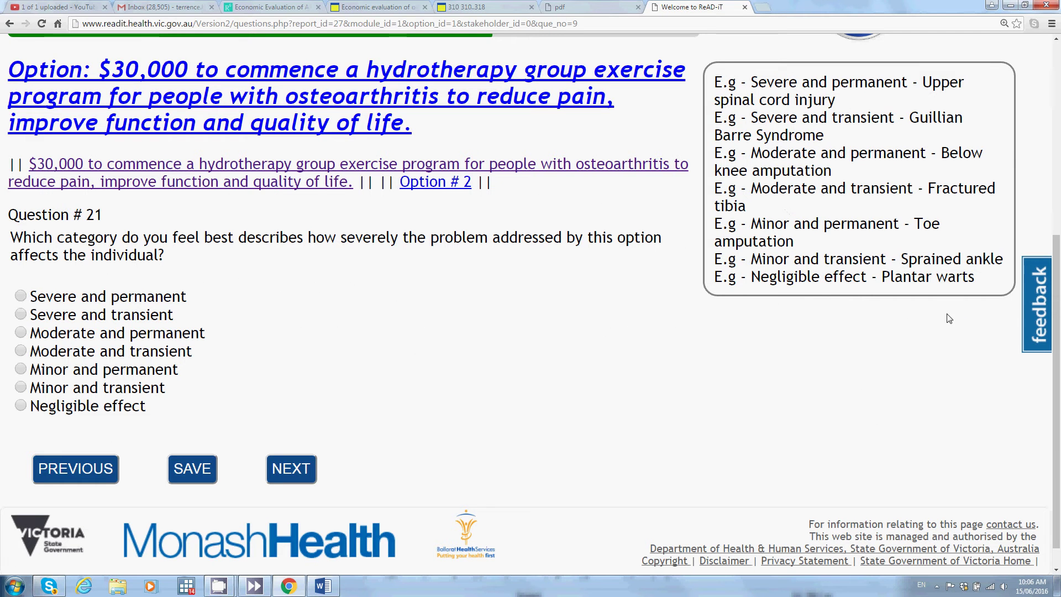
{"action": "scroll", "coordinate": [949, 319], "scroll_direction": "up", "scroll_amount": 3}
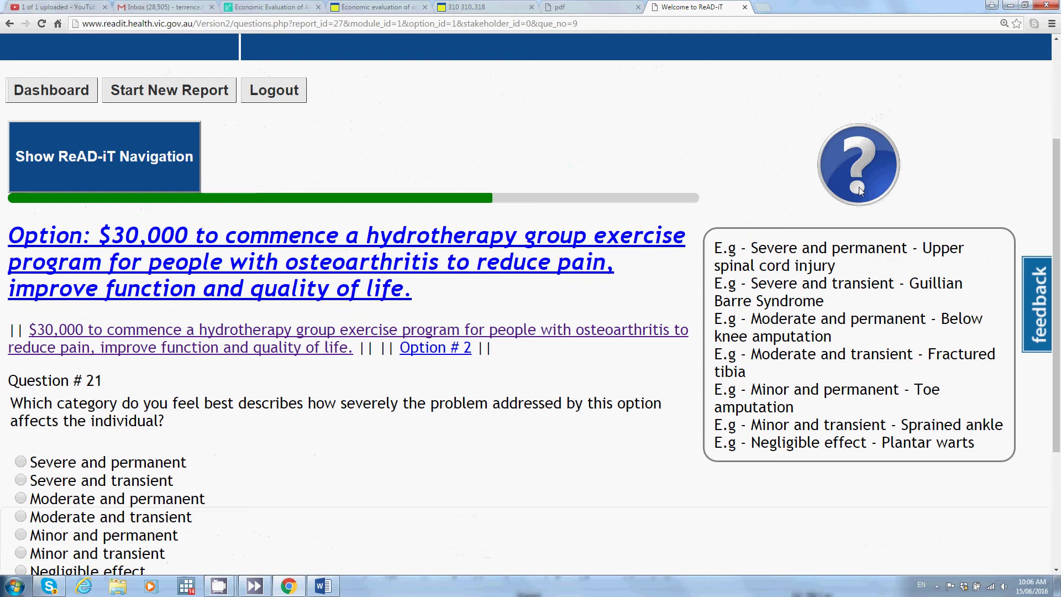
{"action": "scroll", "coordinate": [504, 467], "scroll_direction": "down", "scroll_amount": 3}
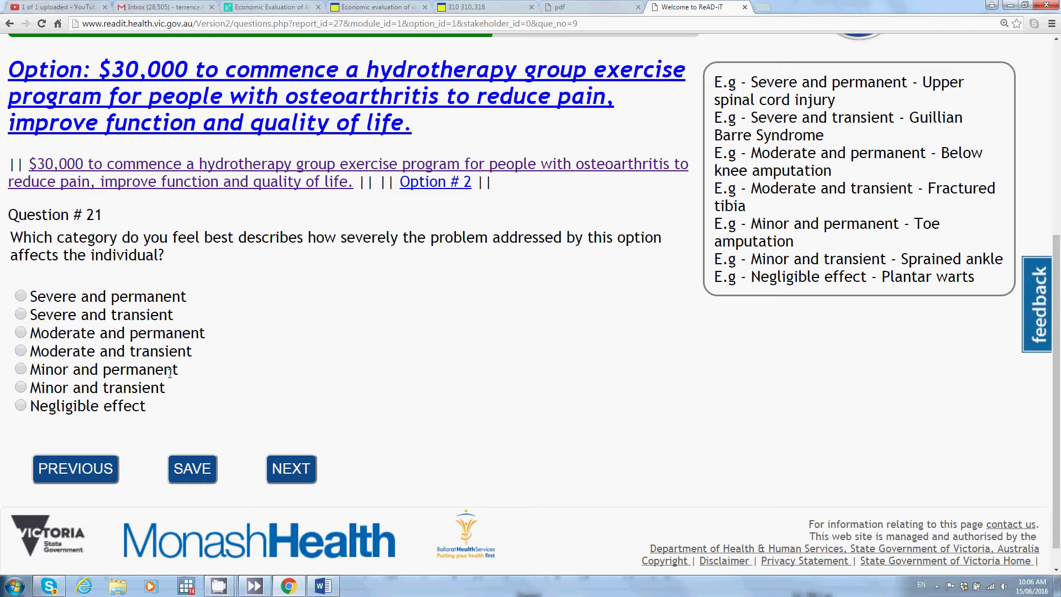
{"action": "left_click", "coordinate": [20, 334]}
{"action": "left_click", "coordinate": [310, 472]}
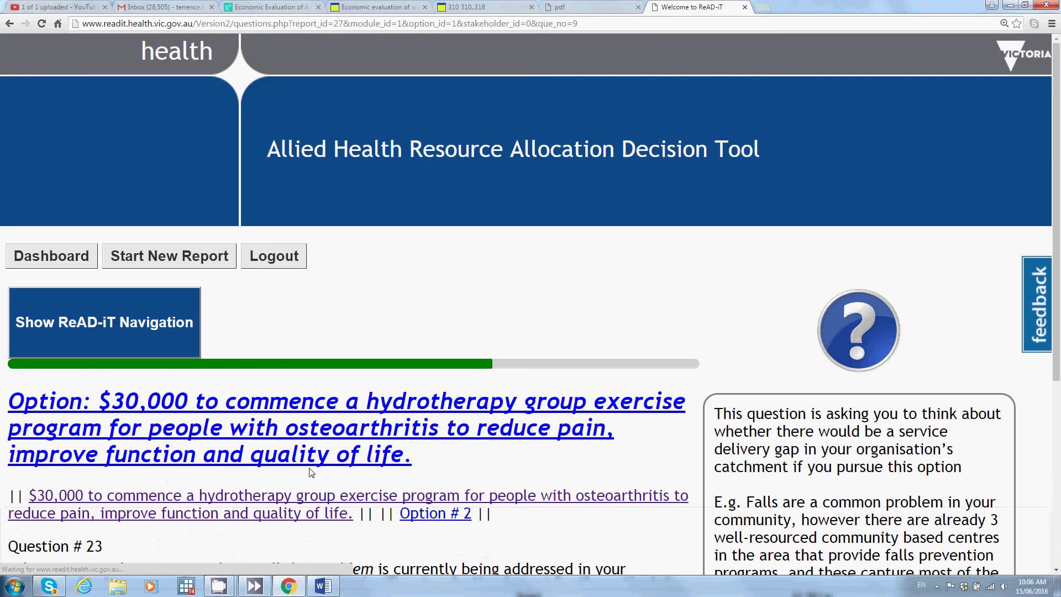
Step: Answer Question 23 on existing community services with 'Managed, but not optimal'
{"action": "scroll", "coordinate": [350, 408], "scroll_direction": "down", "scroll_amount": 1}
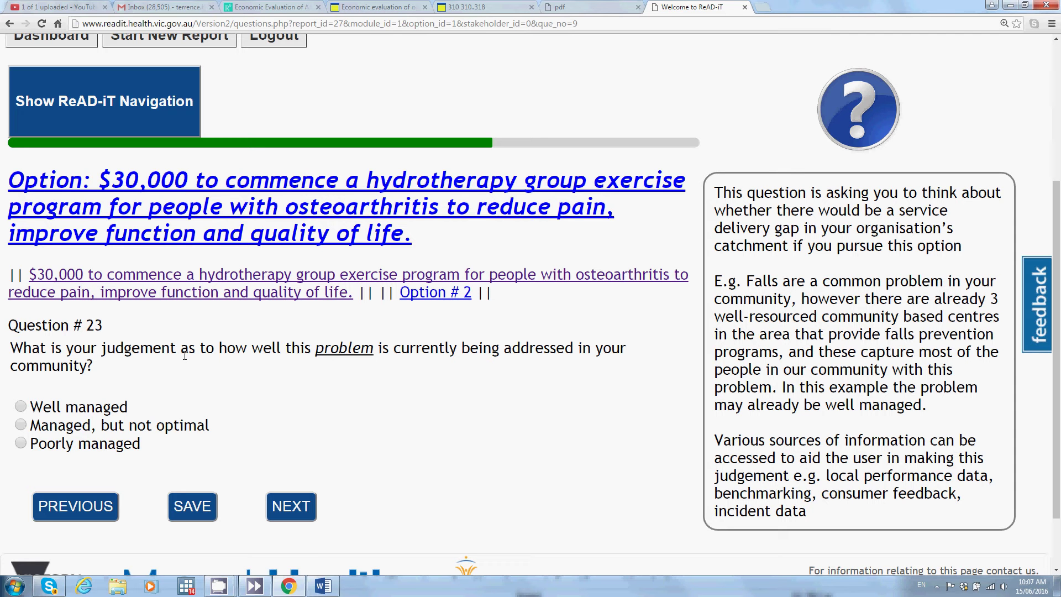
{"action": "left_click", "coordinate": [23, 425]}
{"action": "left_click", "coordinate": [295, 508]}
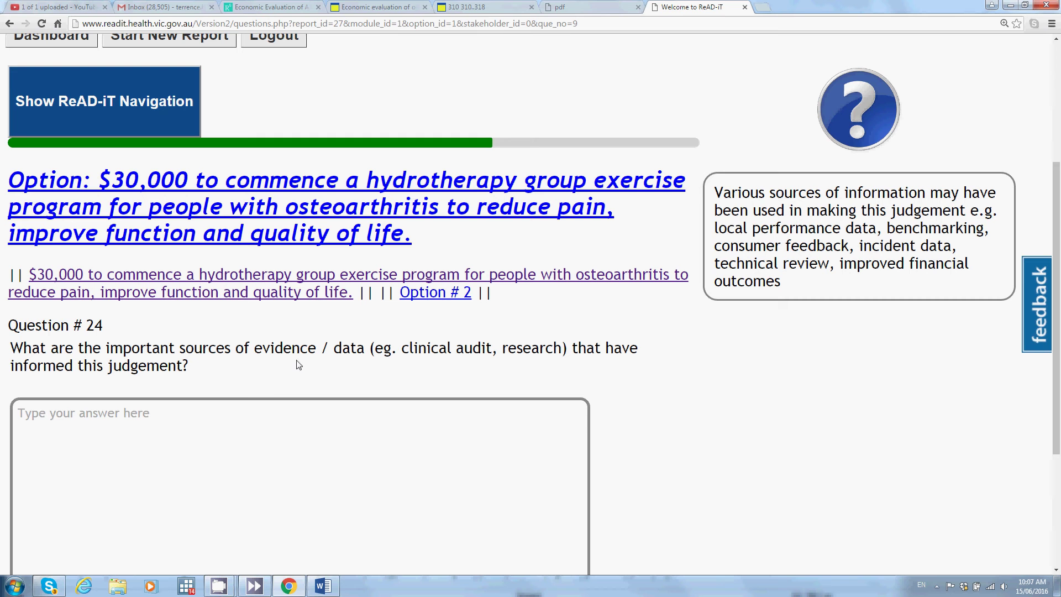
Step: Cite rising land-based waiting lists and 'Largely informal feedback from community.' as Question 24 evidence
{"action": "left_click", "coordinate": [175, 424]}
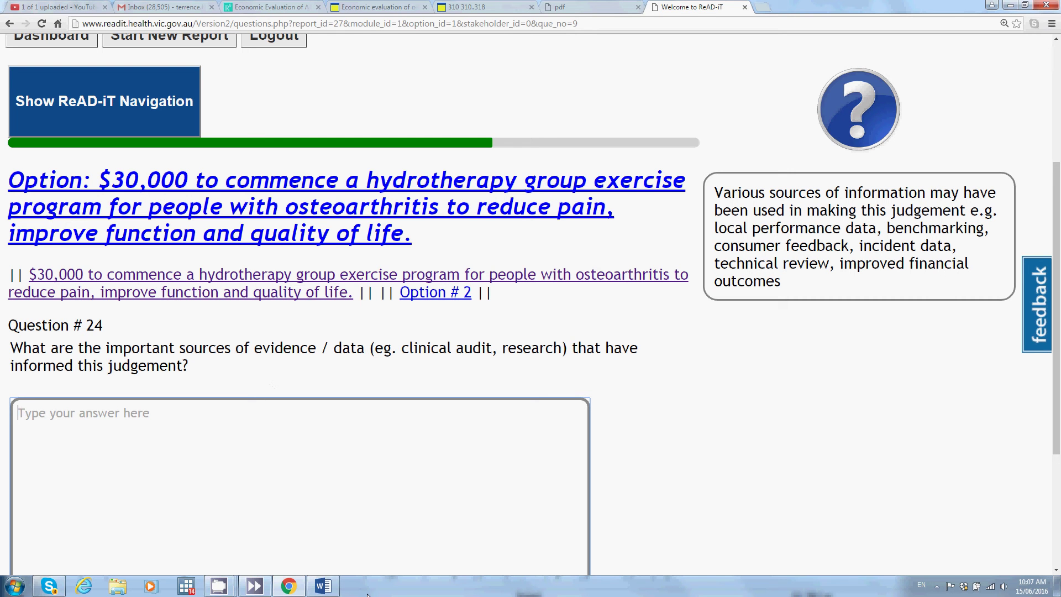
{"action": "type", "text": "Large increa"}
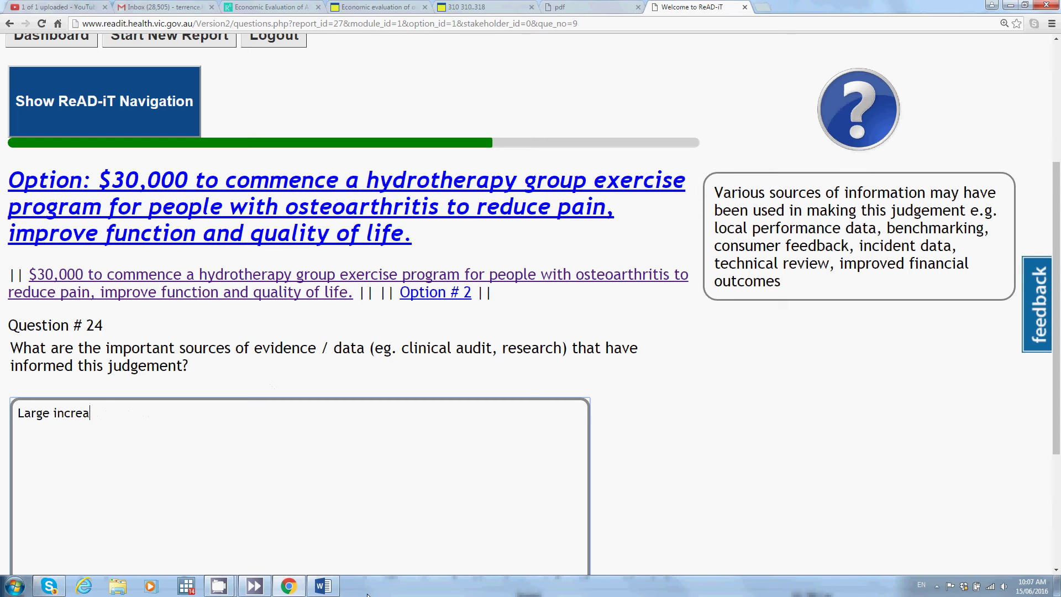
{"action": "type", "text": "se in waiting lists for "}
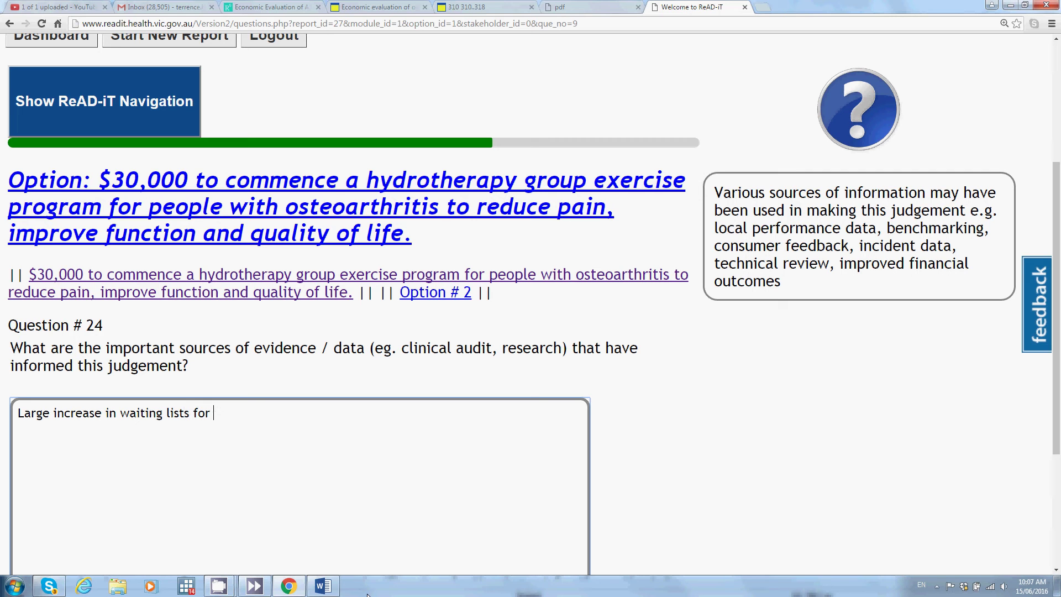
{"action": "type", "text": "land-based services fro"}
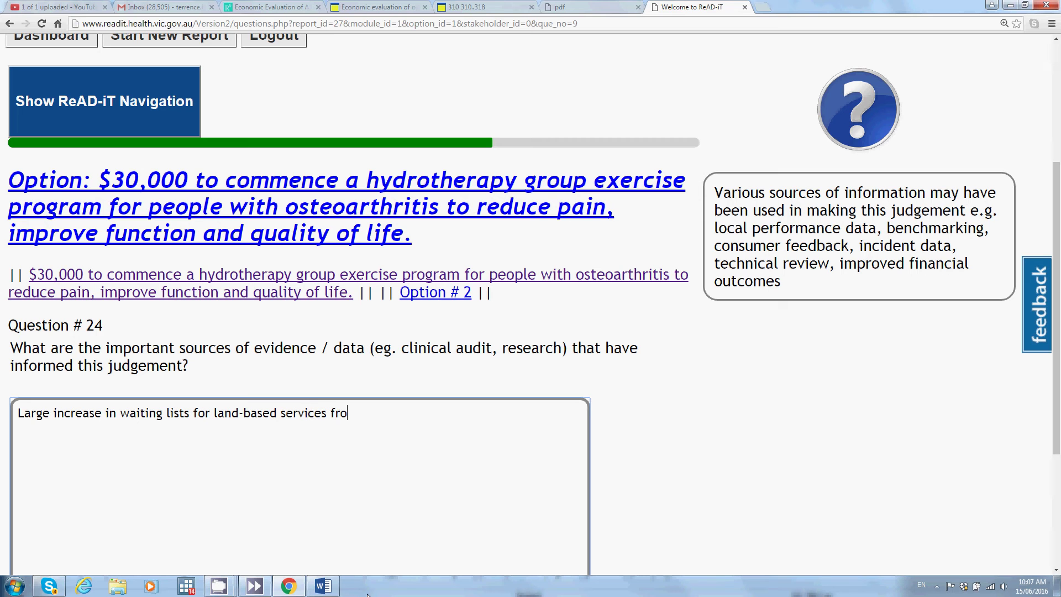
{"action": "type", "text": "m this population in the past"}
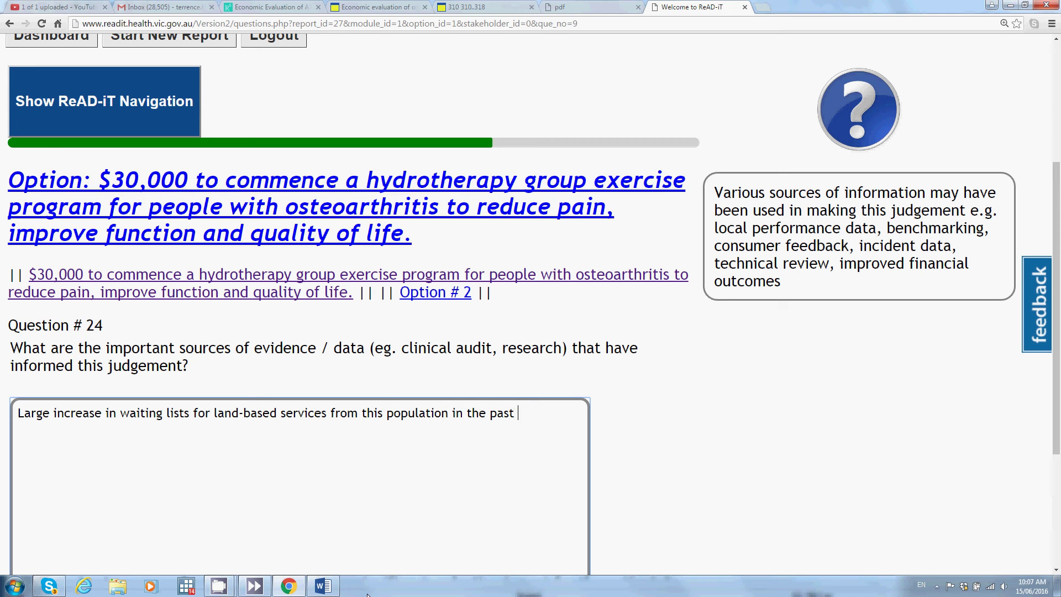
{"action": "type", "text": " 5 years"}
{"action": "type", "text": "Th"}
{"action": "key", "text": "BackSpace"}
{"action": "key", "text": "BackSpace"}
{"action": "type", "text": "Largely informal f"}
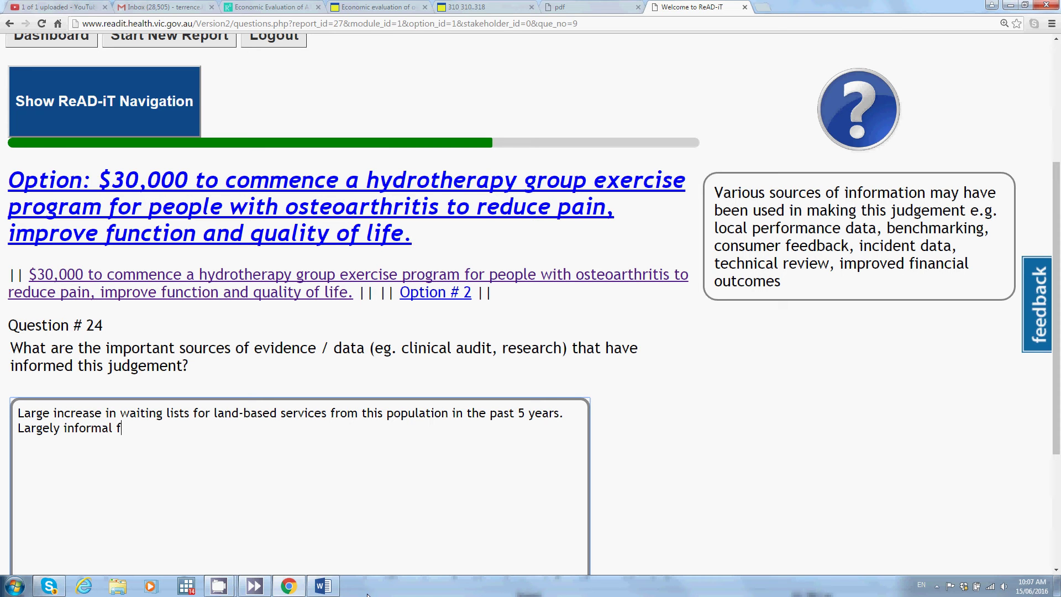
{"action": "type", "text": "eedback from c"}
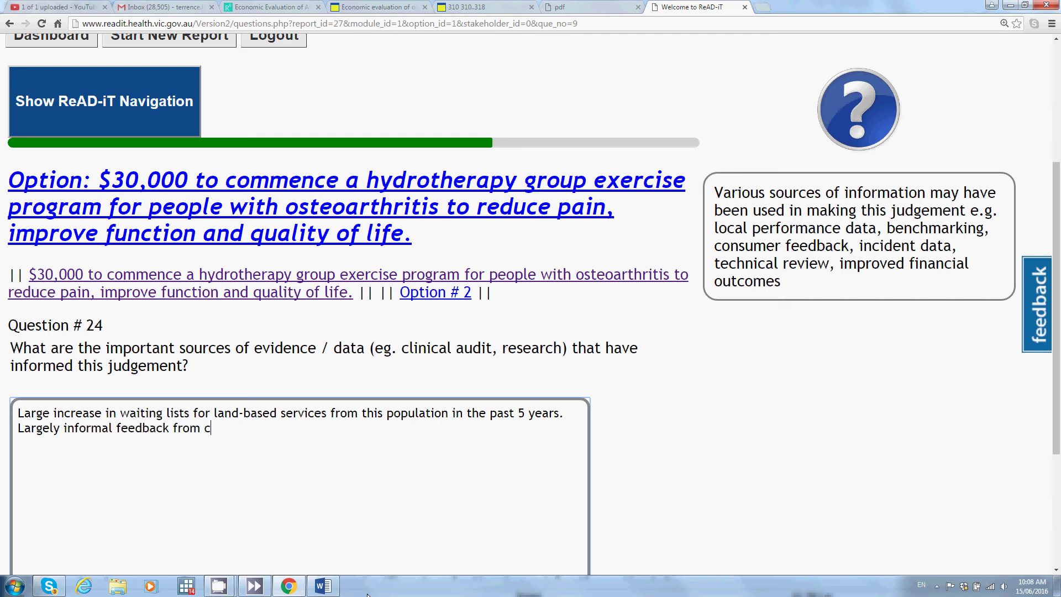
{"action": "type", "text": "ommunity."}
{"action": "scroll", "coordinate": [372, 447], "scroll_direction": "down", "scroll_amount": 2}
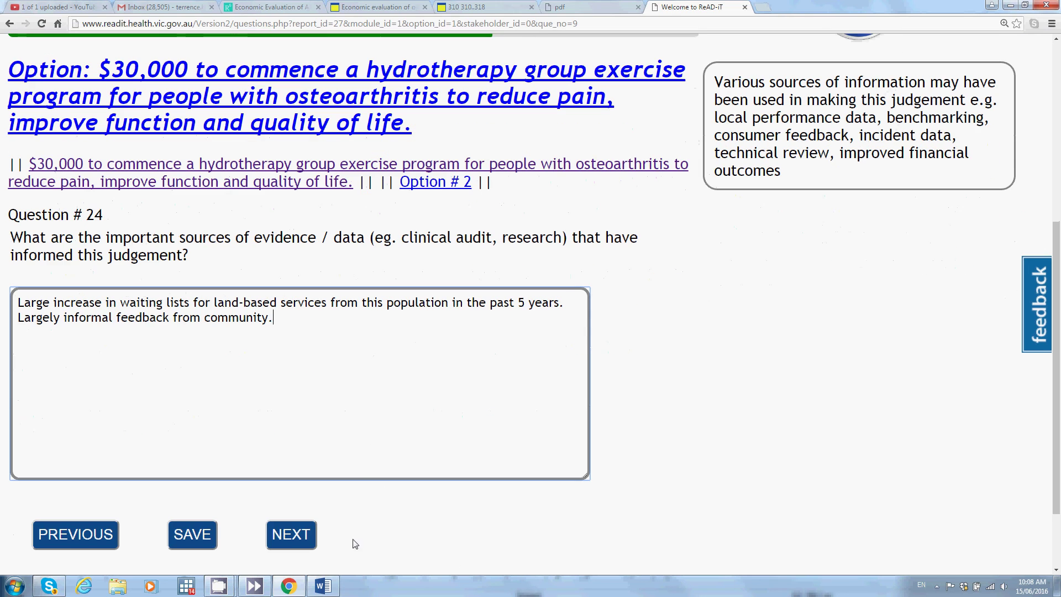
{"action": "left_click", "coordinate": [295, 535]}
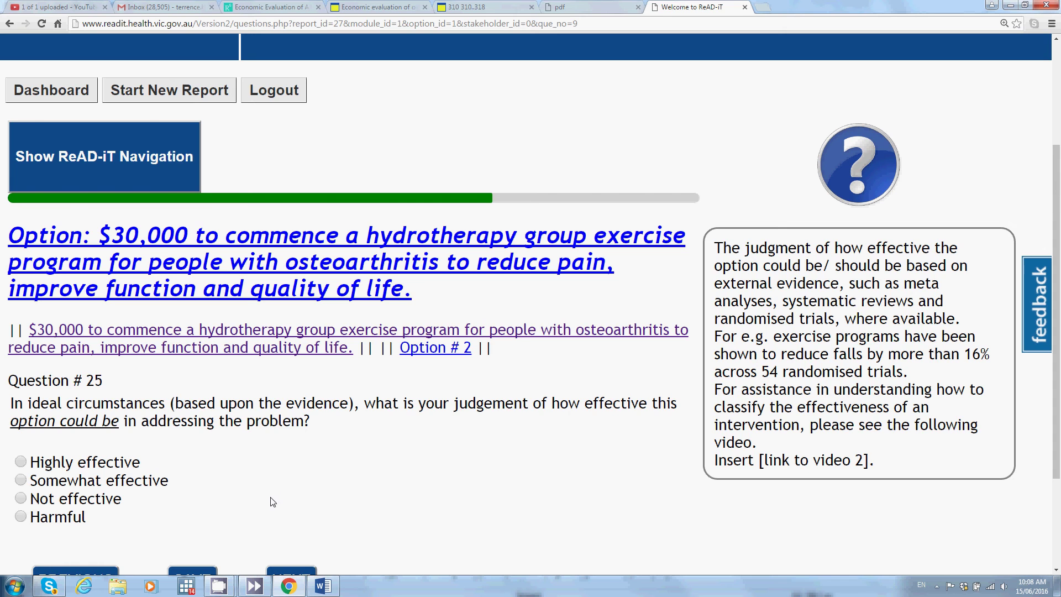
Step: Open the aquatic exercise economic evaluation paper alongside the Question 25 page
{"action": "scroll", "coordinate": [271, 504], "scroll_direction": "down", "scroll_amount": 3}
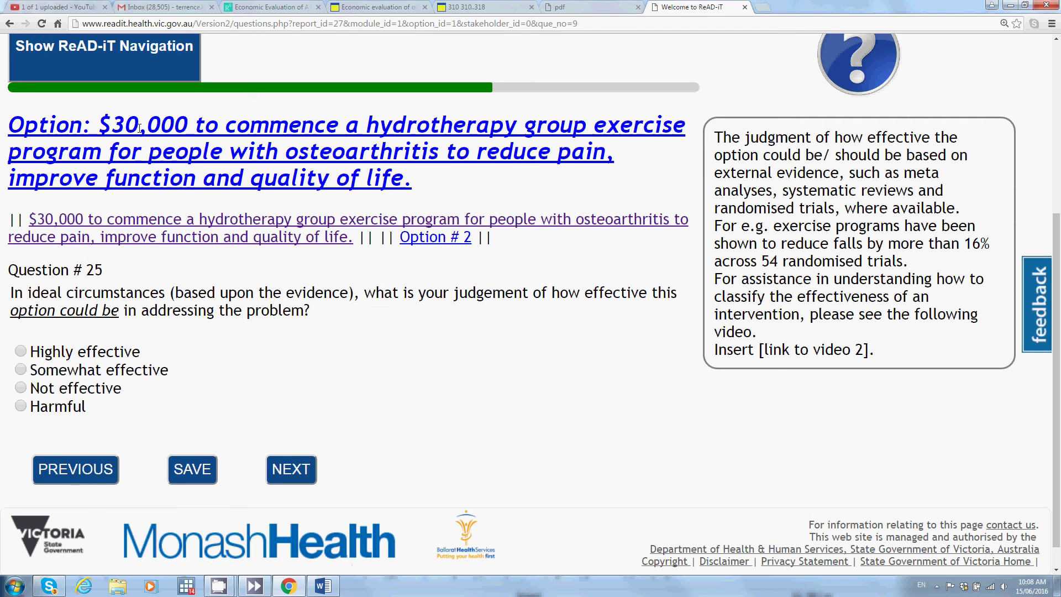
{"action": "left_click", "coordinate": [287, 9]}
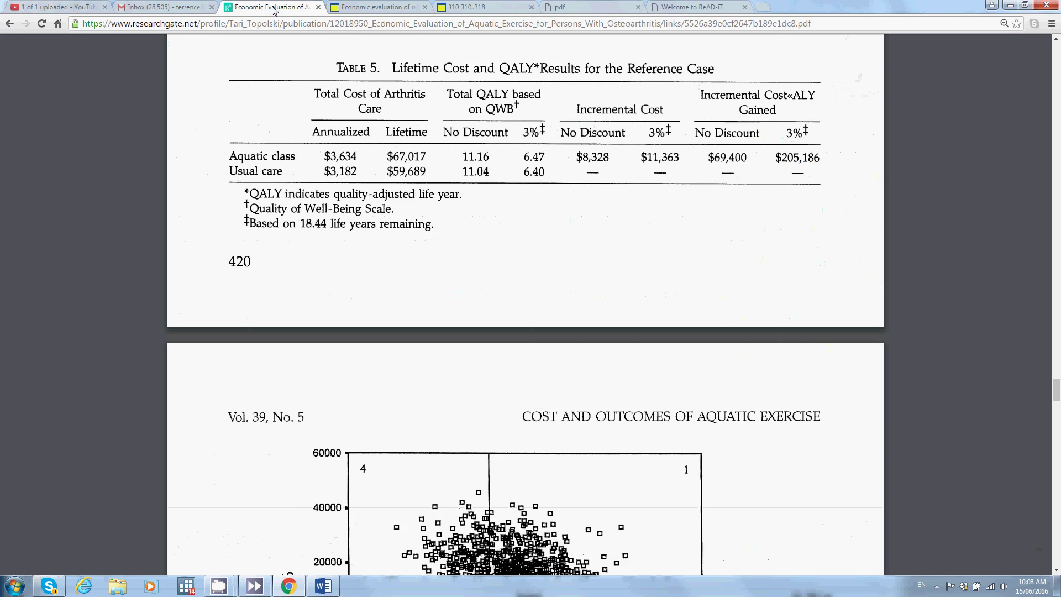
Step: Review the aquatic exercise pain meta-analysis PDF, then return to the ReAD-iT Question 25 page
{"action": "left_click", "coordinate": [378, 8]}
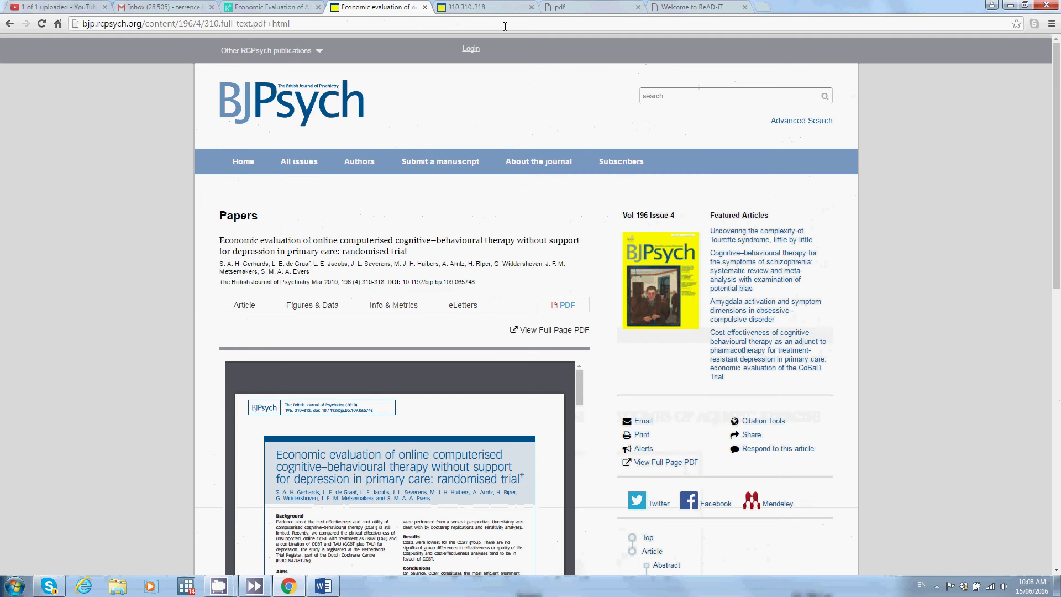
{"action": "left_click", "coordinate": [634, 8]}
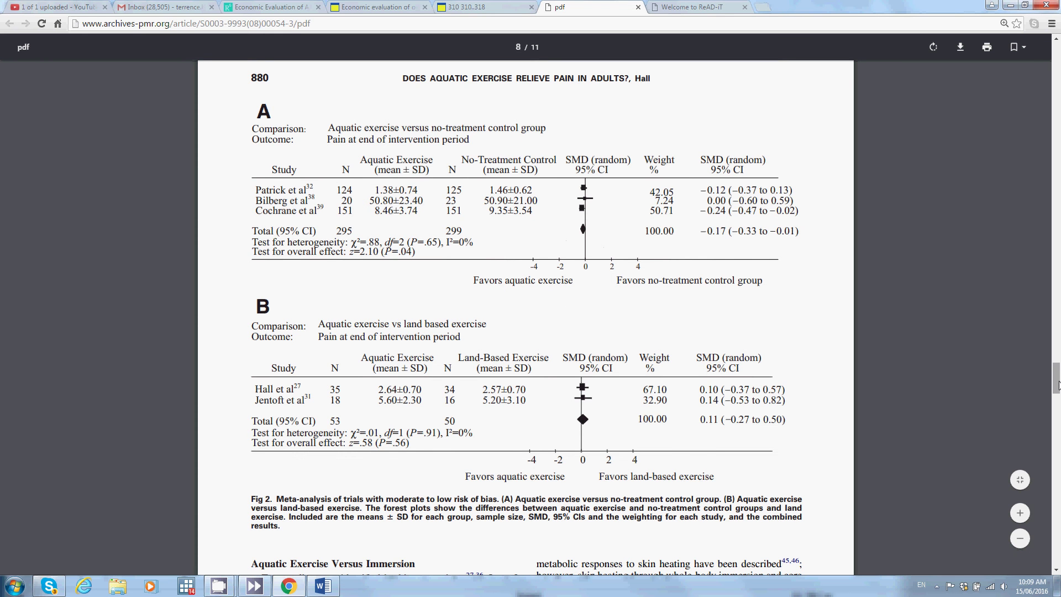
{"action": "left_click_drag", "start_coordinate": [1058, 376], "coordinate": [1030, 60]}
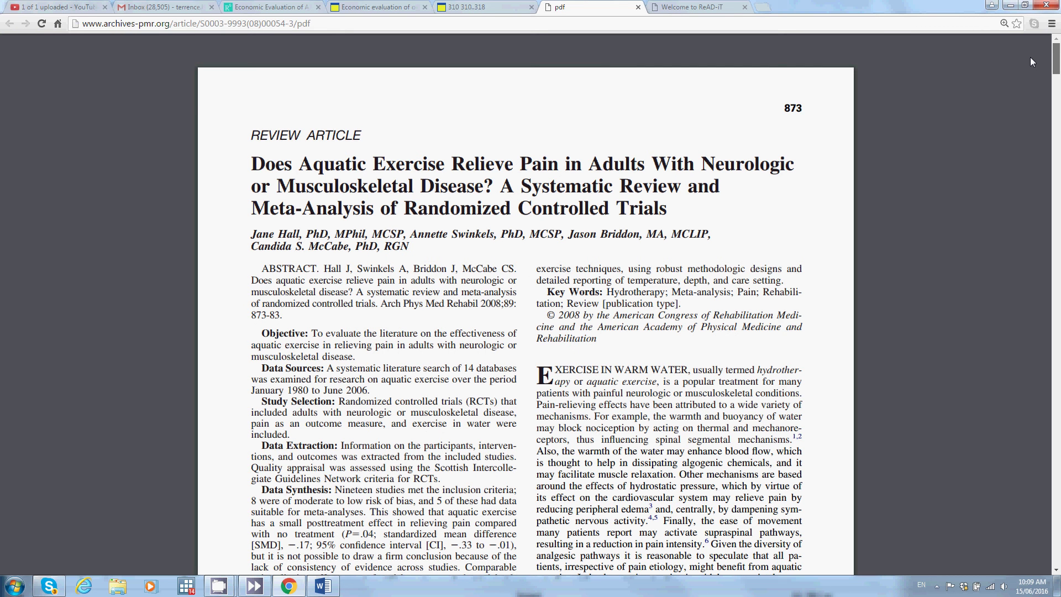
{"action": "left_click_drag", "start_coordinate": [1056, 58], "coordinate": [1056, 388]}
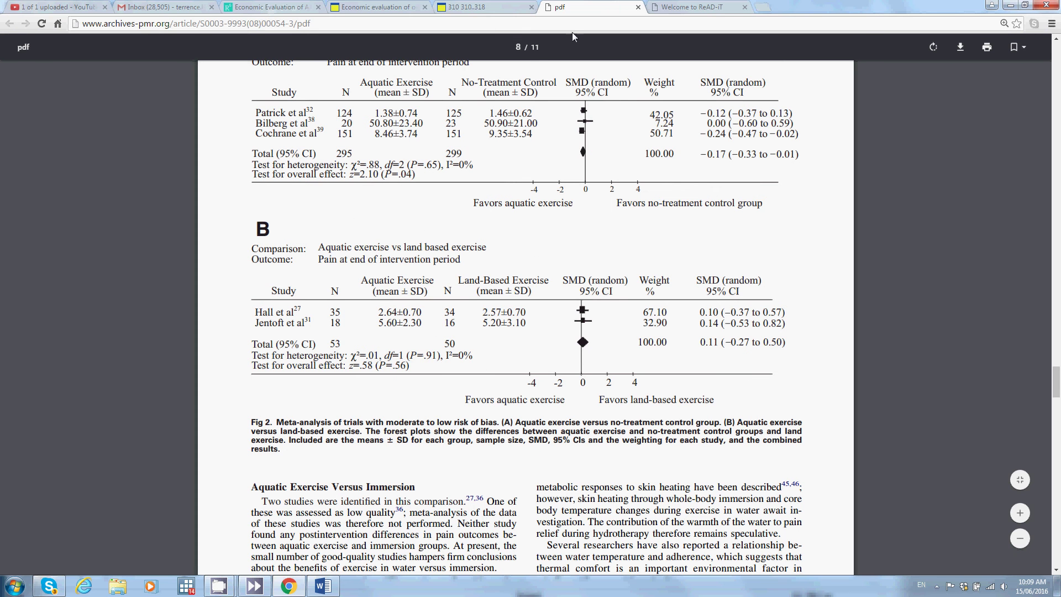
{"action": "left_click", "coordinate": [694, 6]}
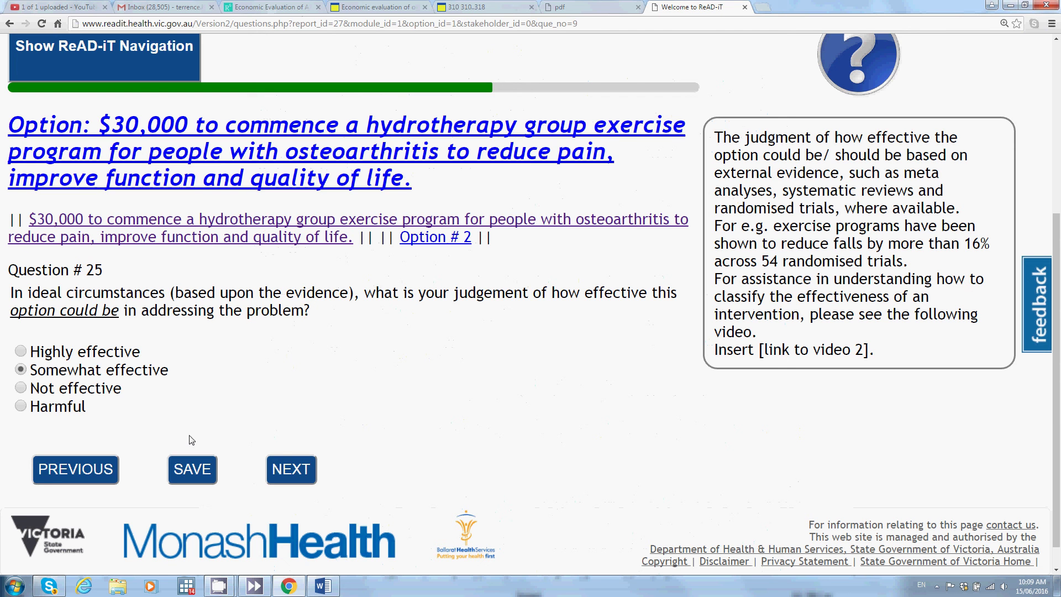
Step: Save the 'Somewhat effective' answer to Question 25 and advance to the next question
{"action": "left_click", "coordinate": [307, 479]}
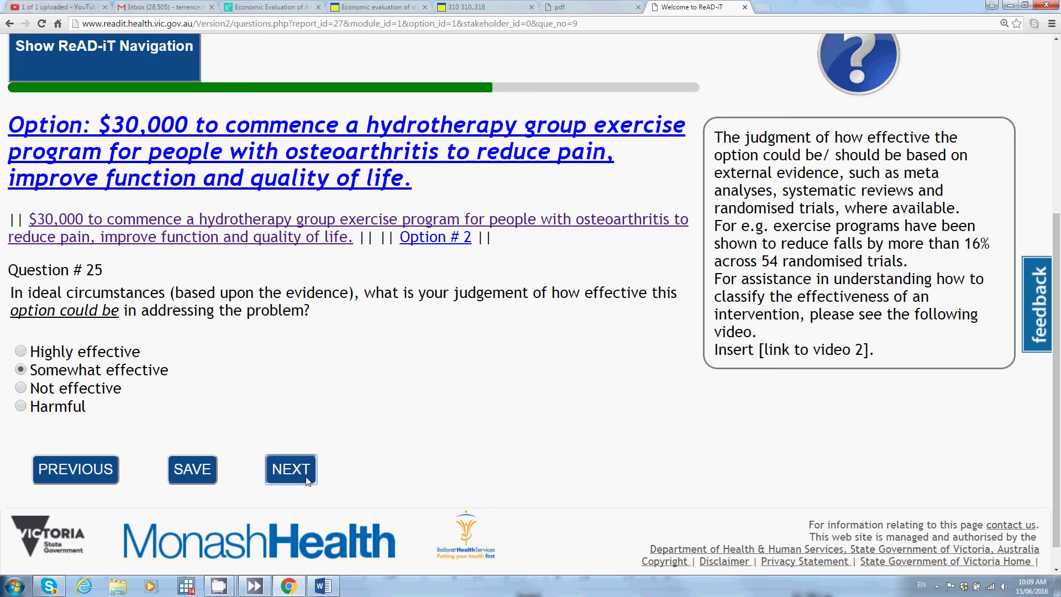
{"action": "mouse_move", "coordinate": [215, 592]}
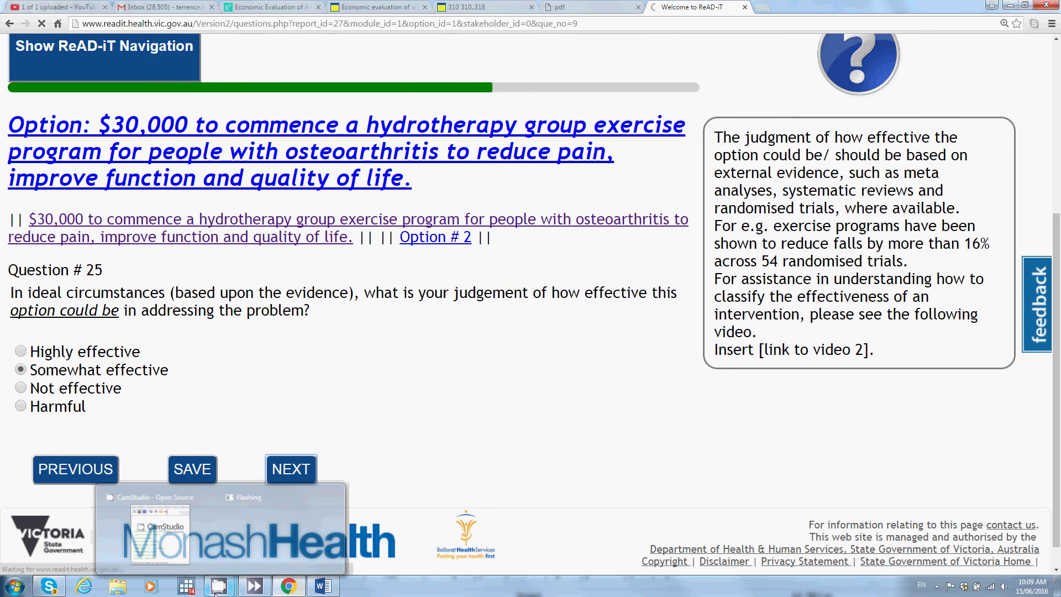